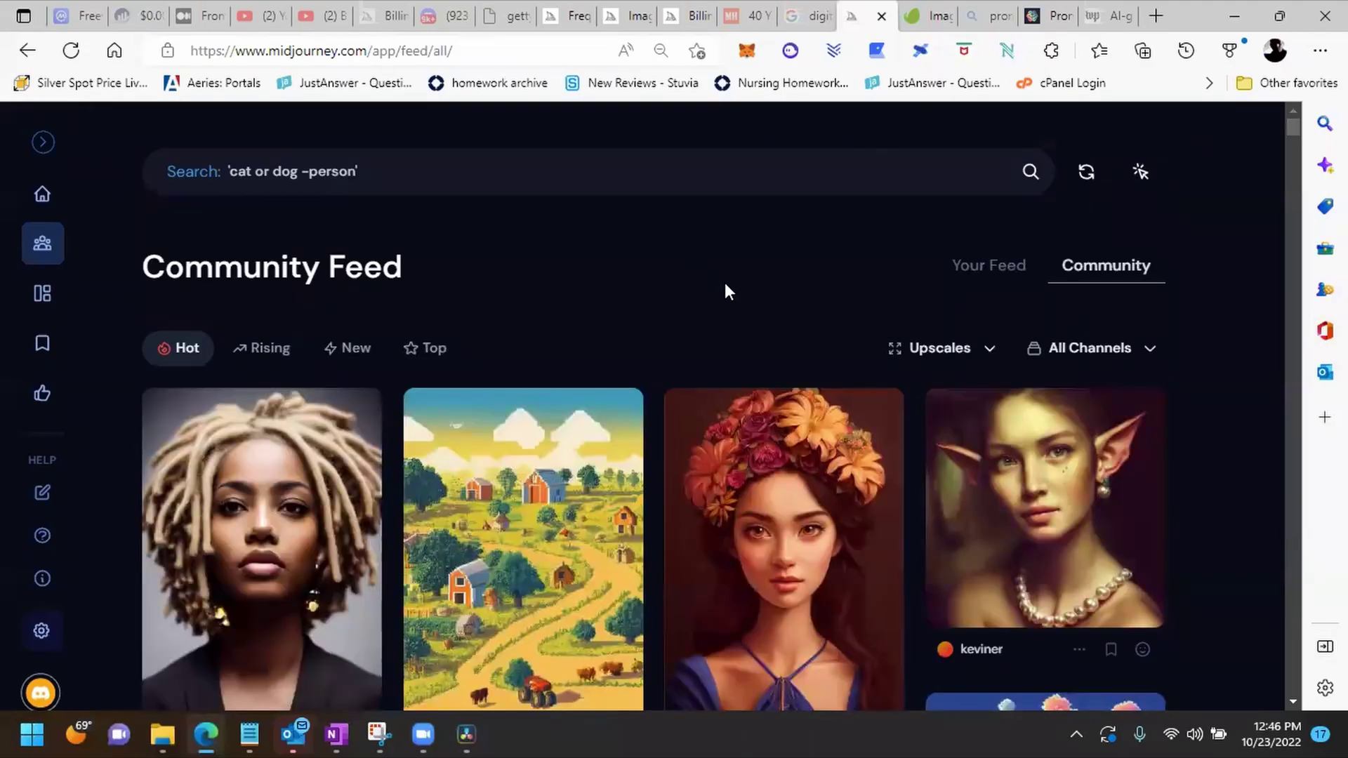
scroll(730, 292, "down", 3)
scroll(1290, 467, "down", 5)
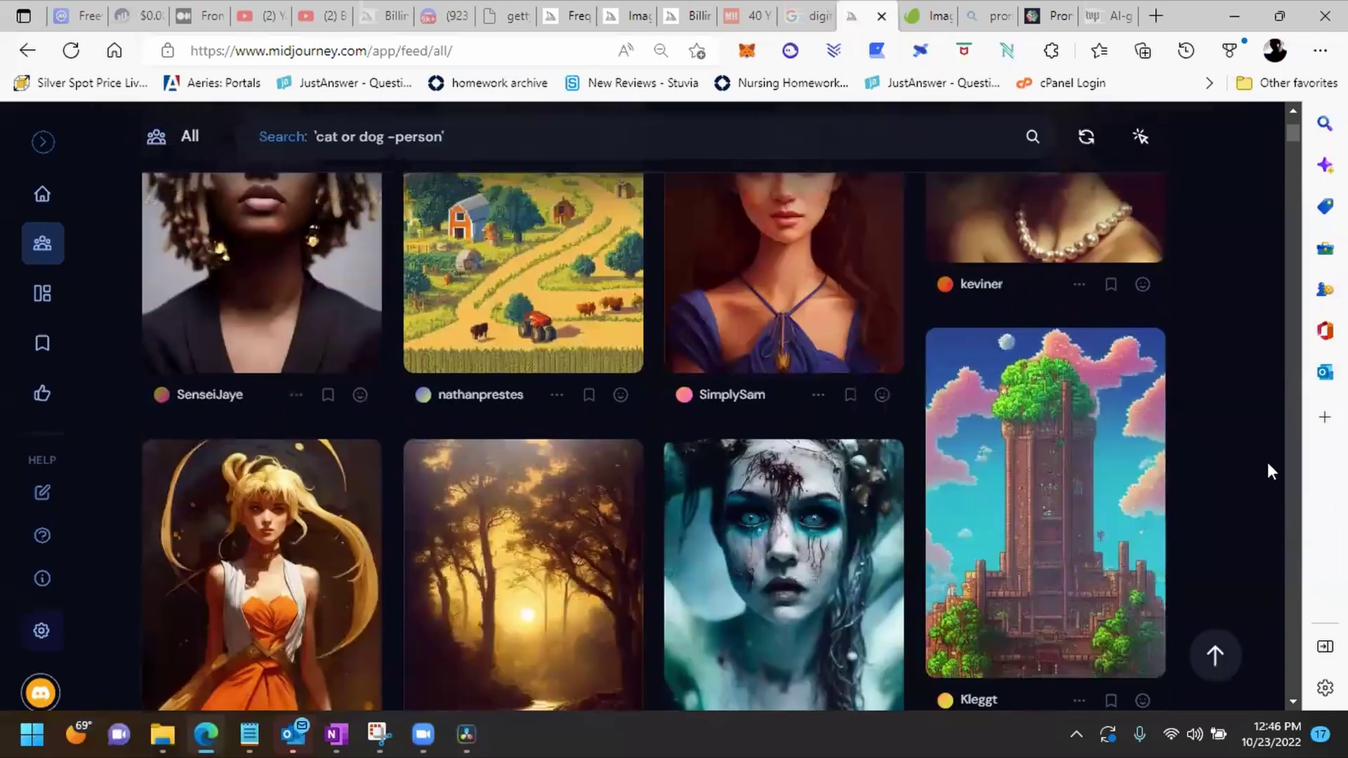
scroll(1289, 477, "down", 8)
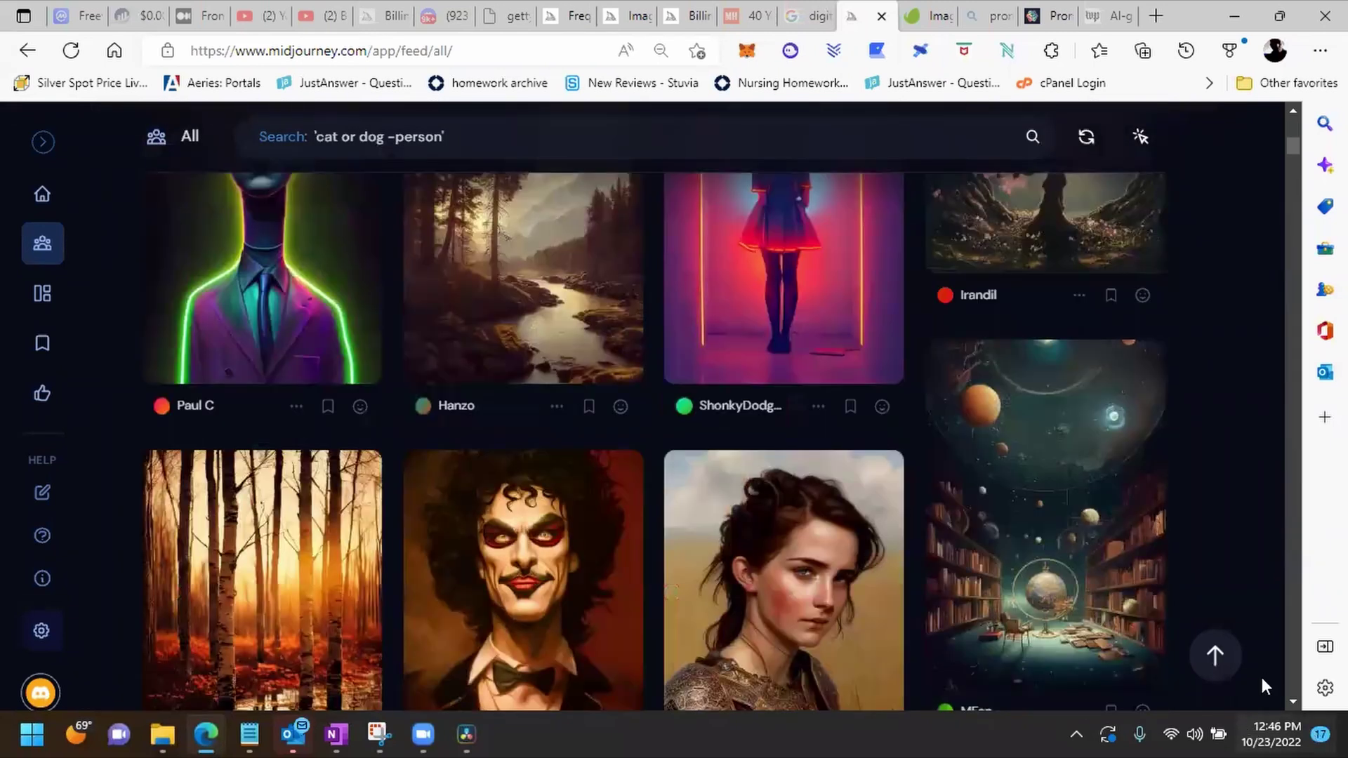
scroll(1265, 672, "down", 8)
scroll(1250, 674, "down", 3)
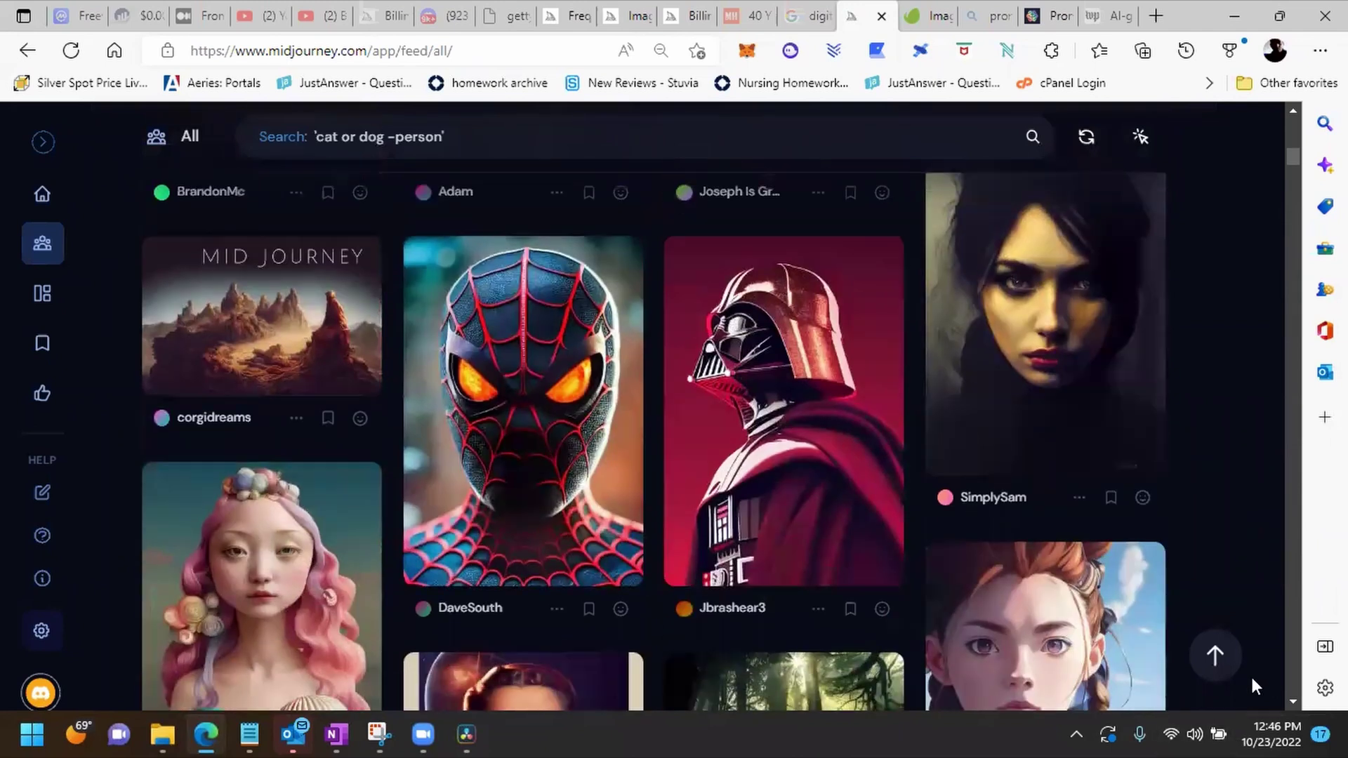
scroll(1250, 674, "down", 4)
scroll(1252, 676, "down", 11)
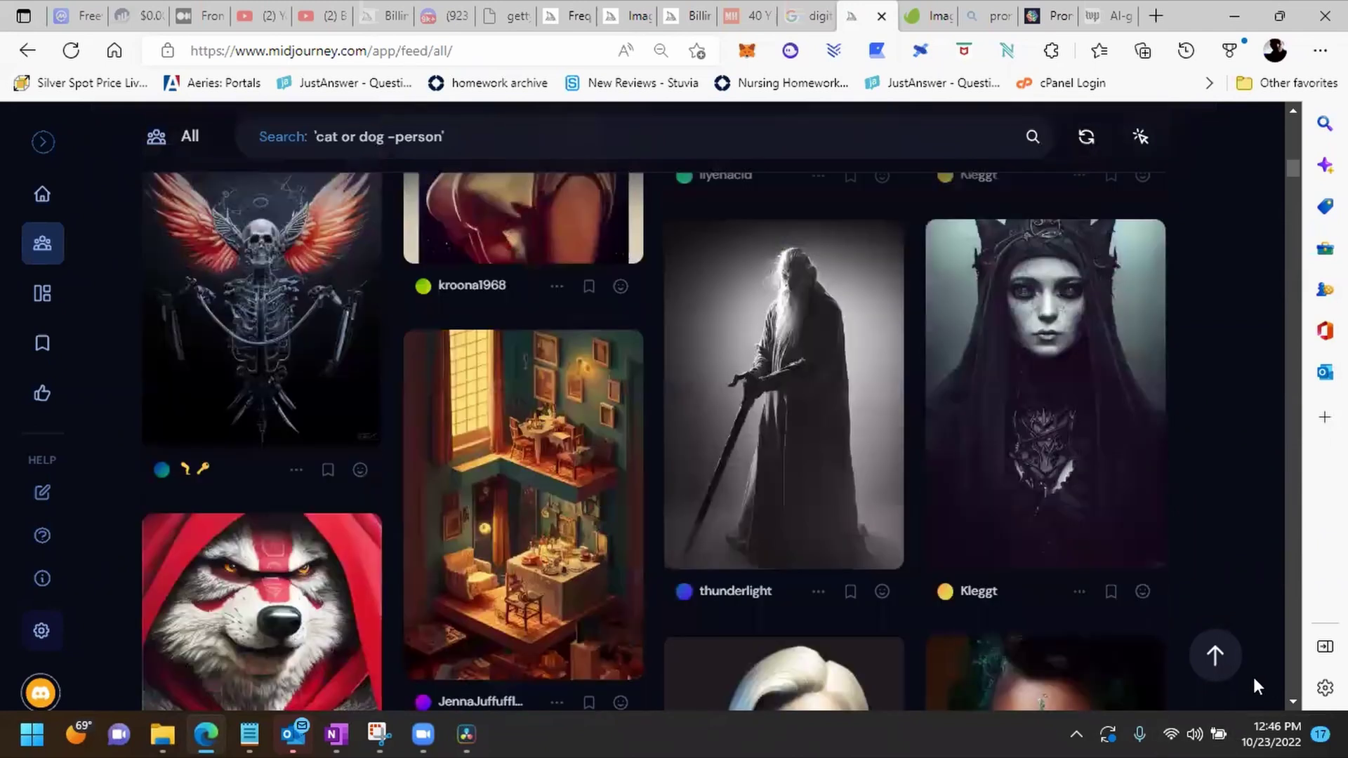
scroll(1252, 676, "down", 9)
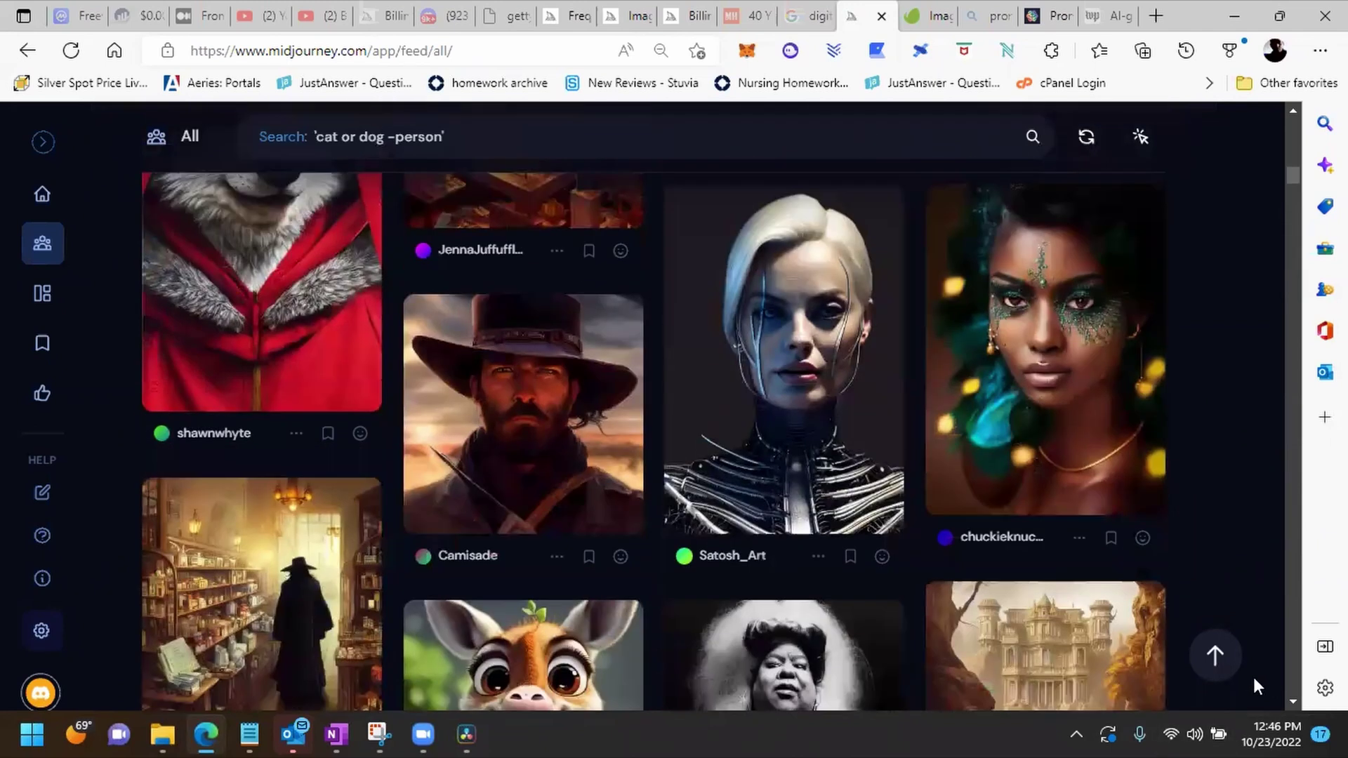
scroll(1252, 675, "down", 10)
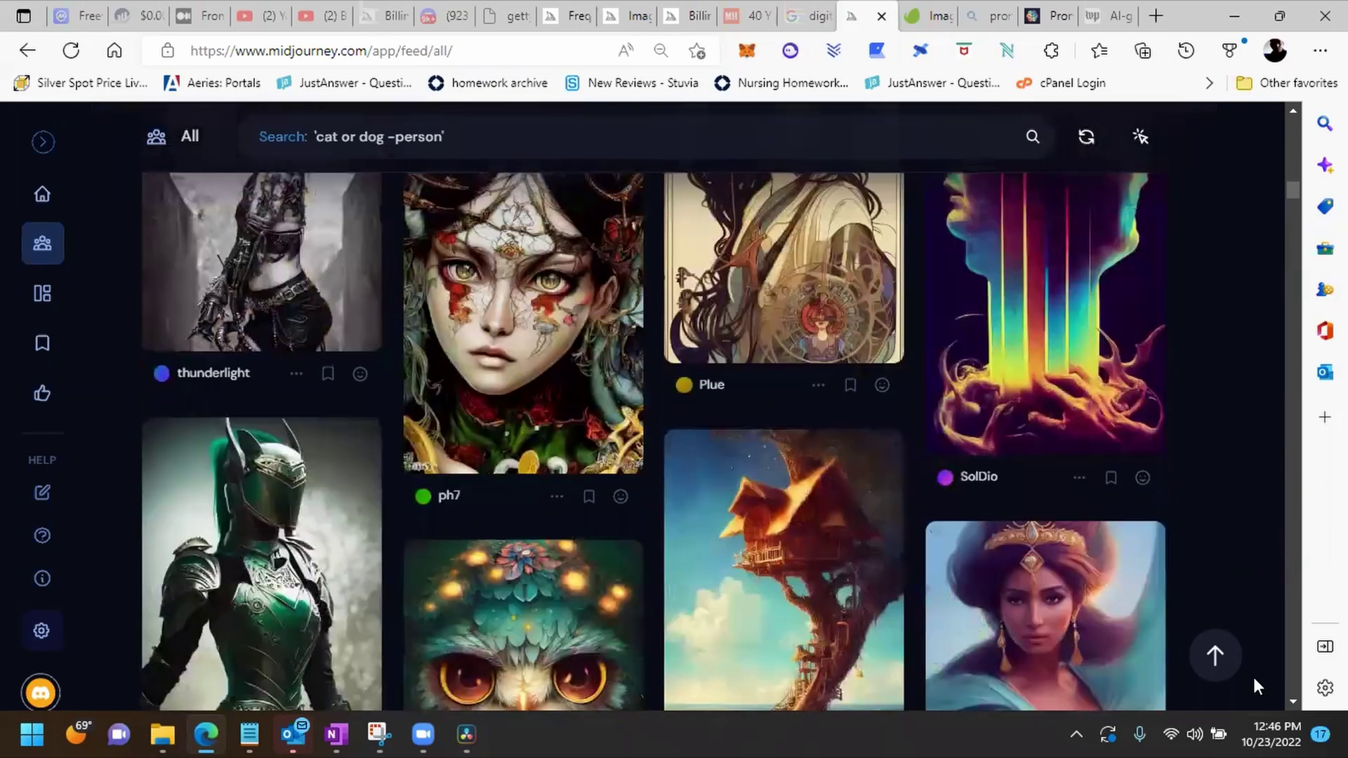
scroll(1255, 679, "down", 11)
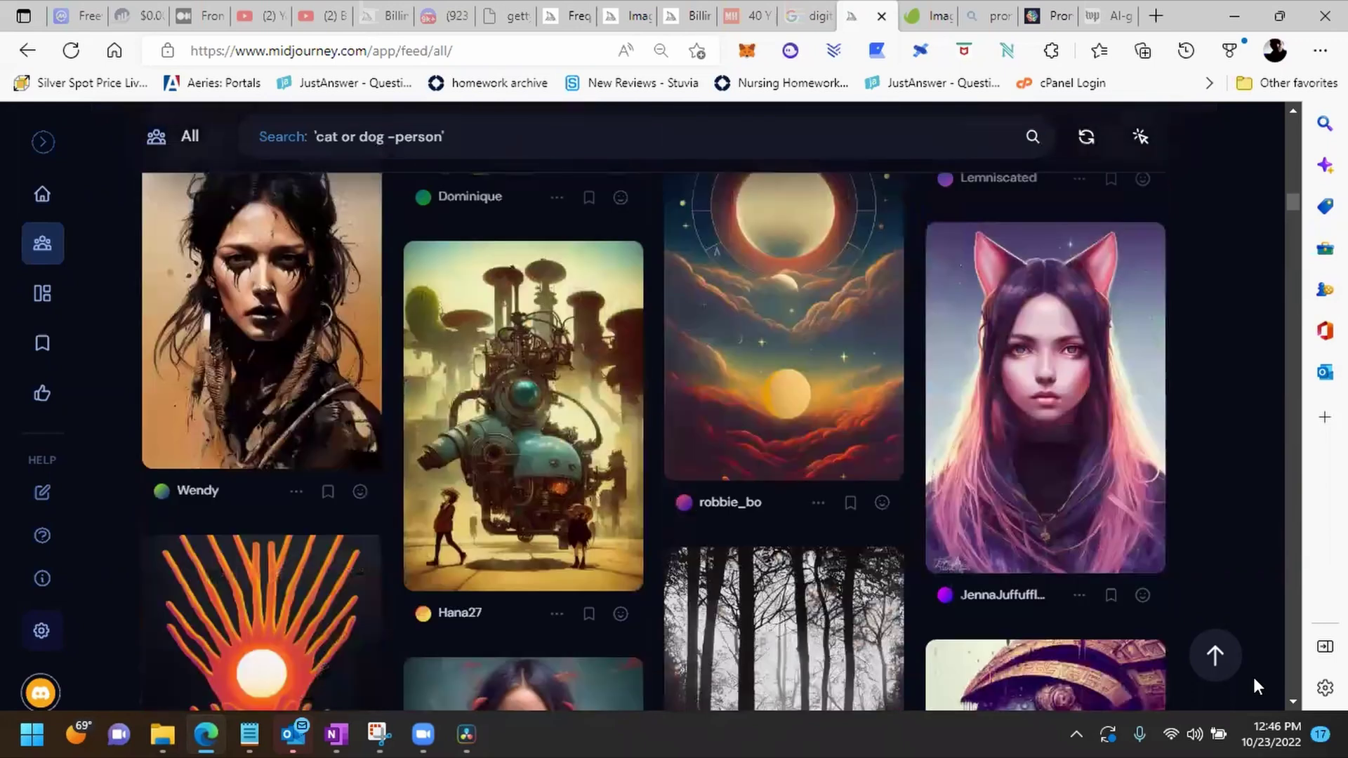
scroll(1255, 679, "down", 12)
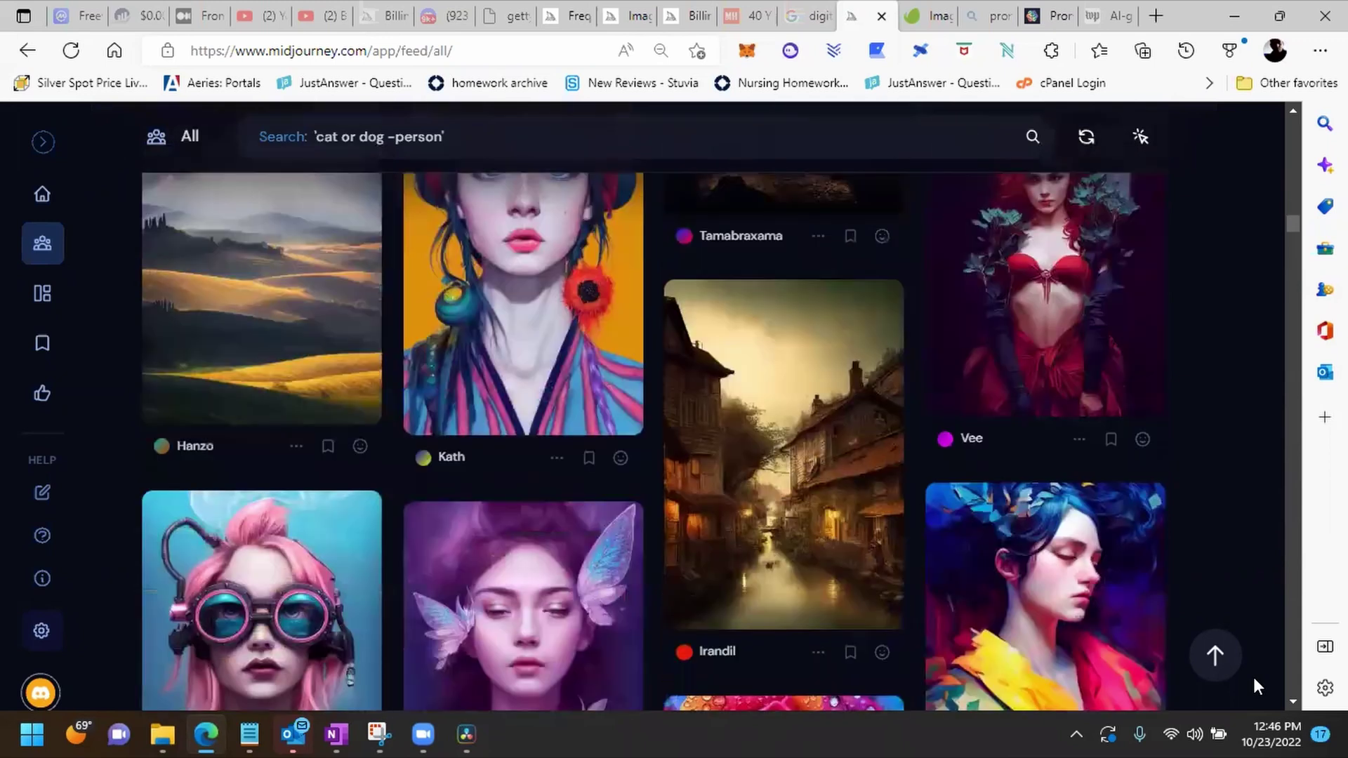
scroll(1255, 680, "down", 6)
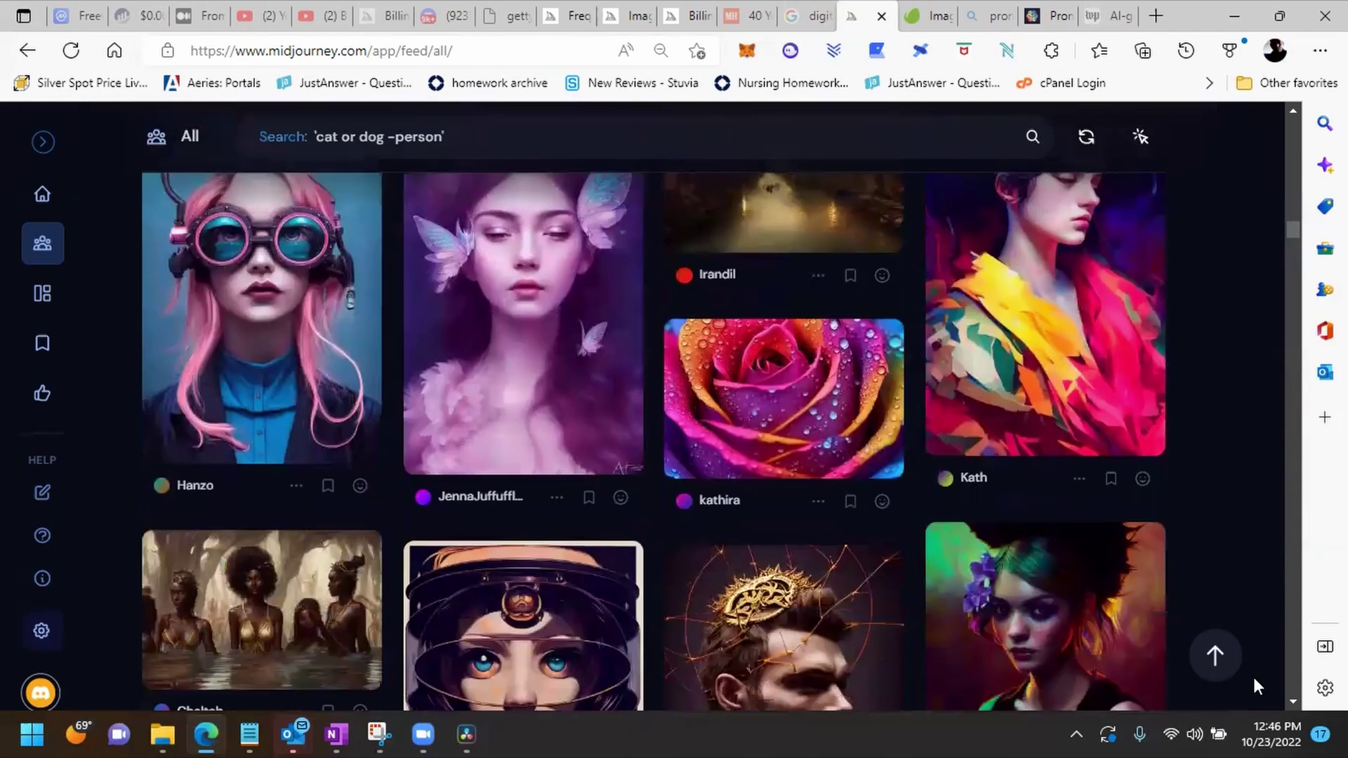
scroll(1254, 680, "down", 4)
scroll(1255, 679, "down", 8)
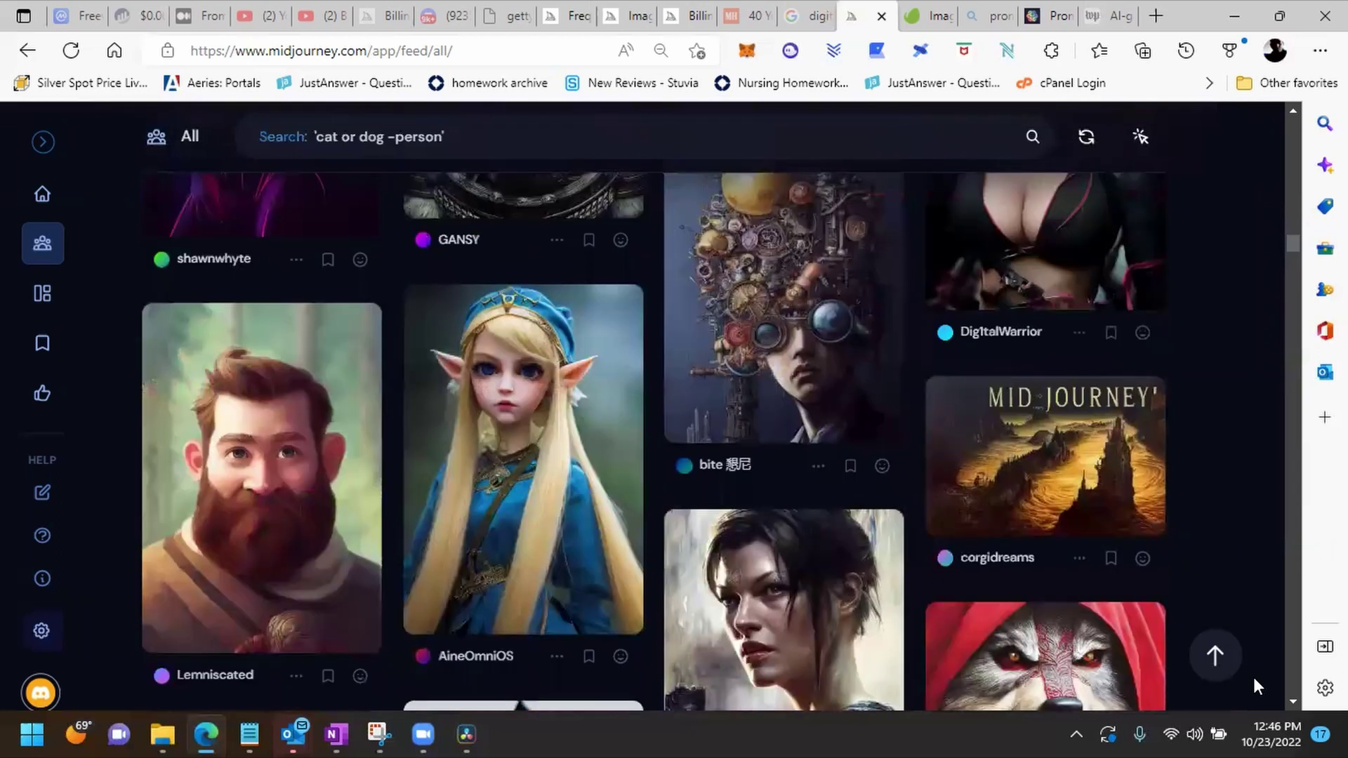
scroll(1255, 679, "down", 9)
scroll(1255, 679, "down", 4)
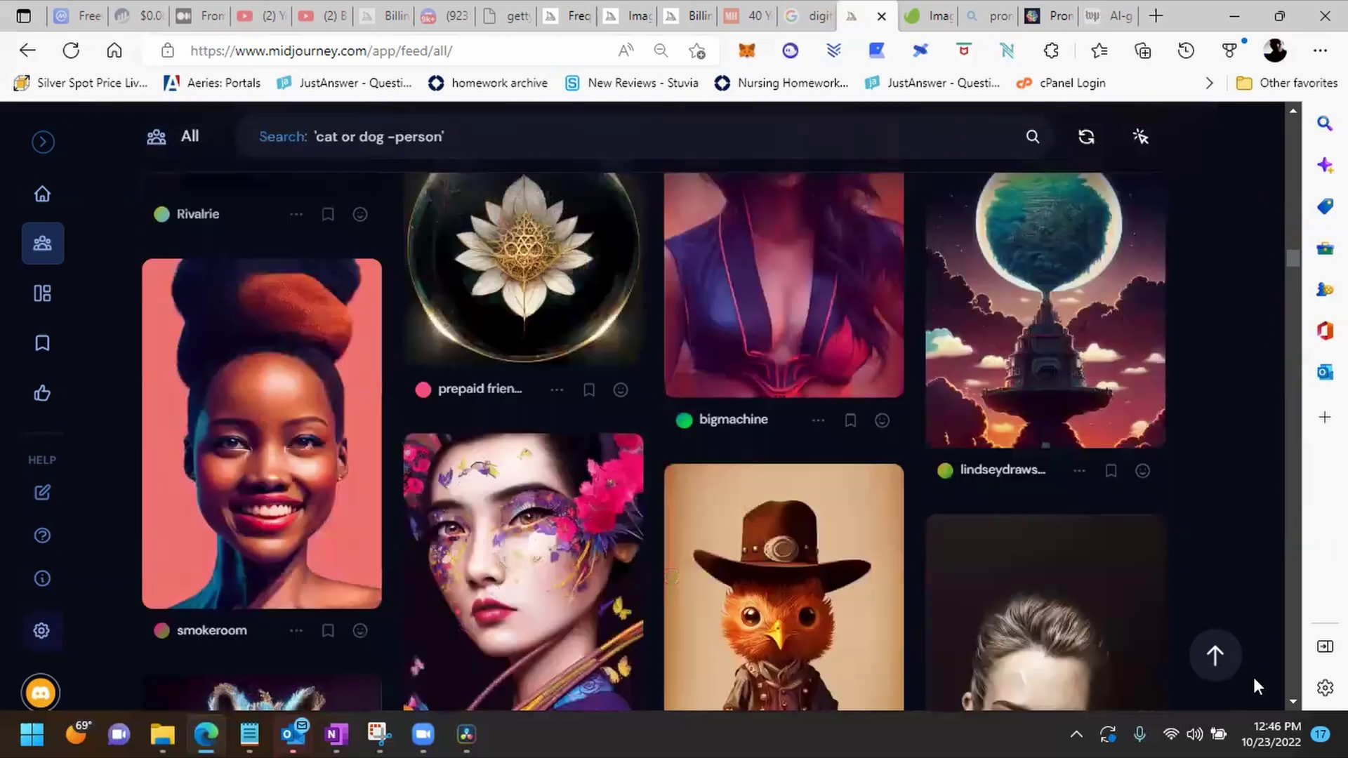
scroll(1255, 683, "down", 7)
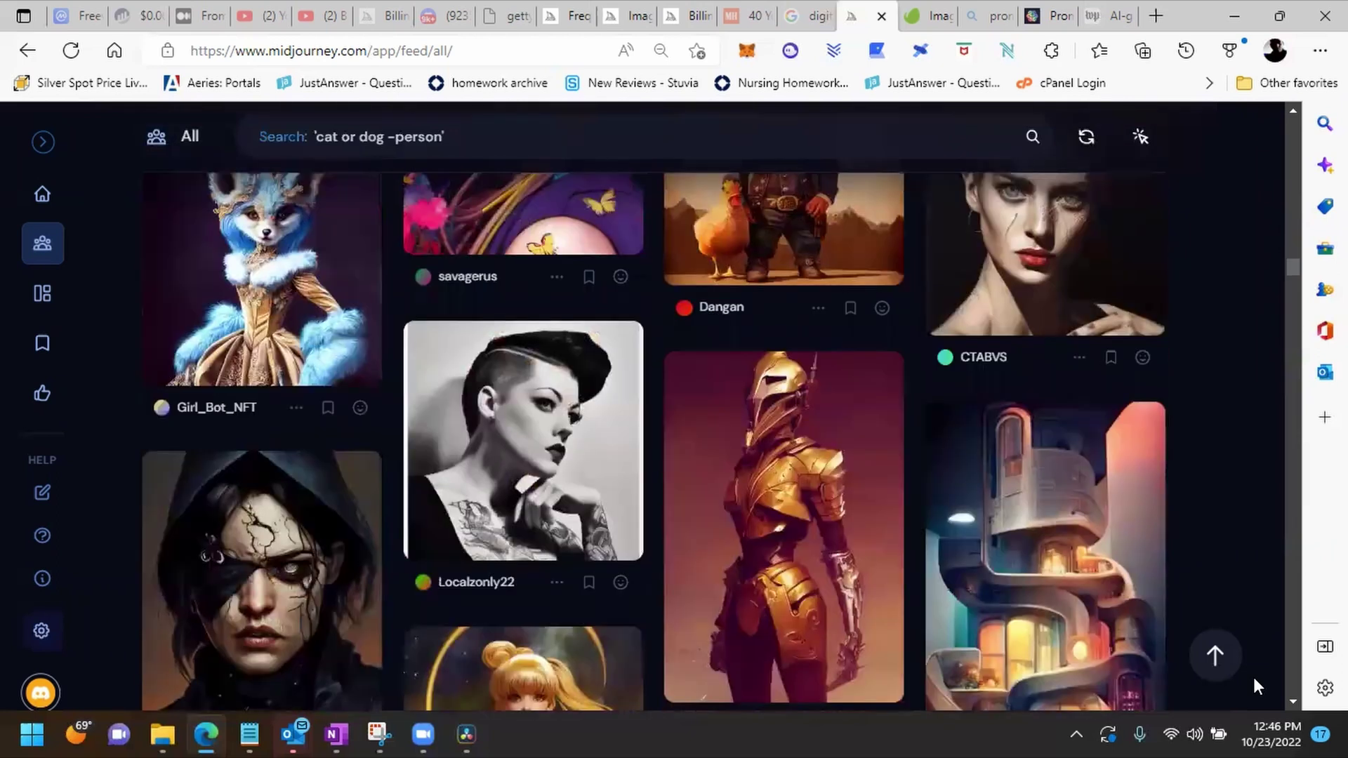
scroll(1252, 675, "down", 13)
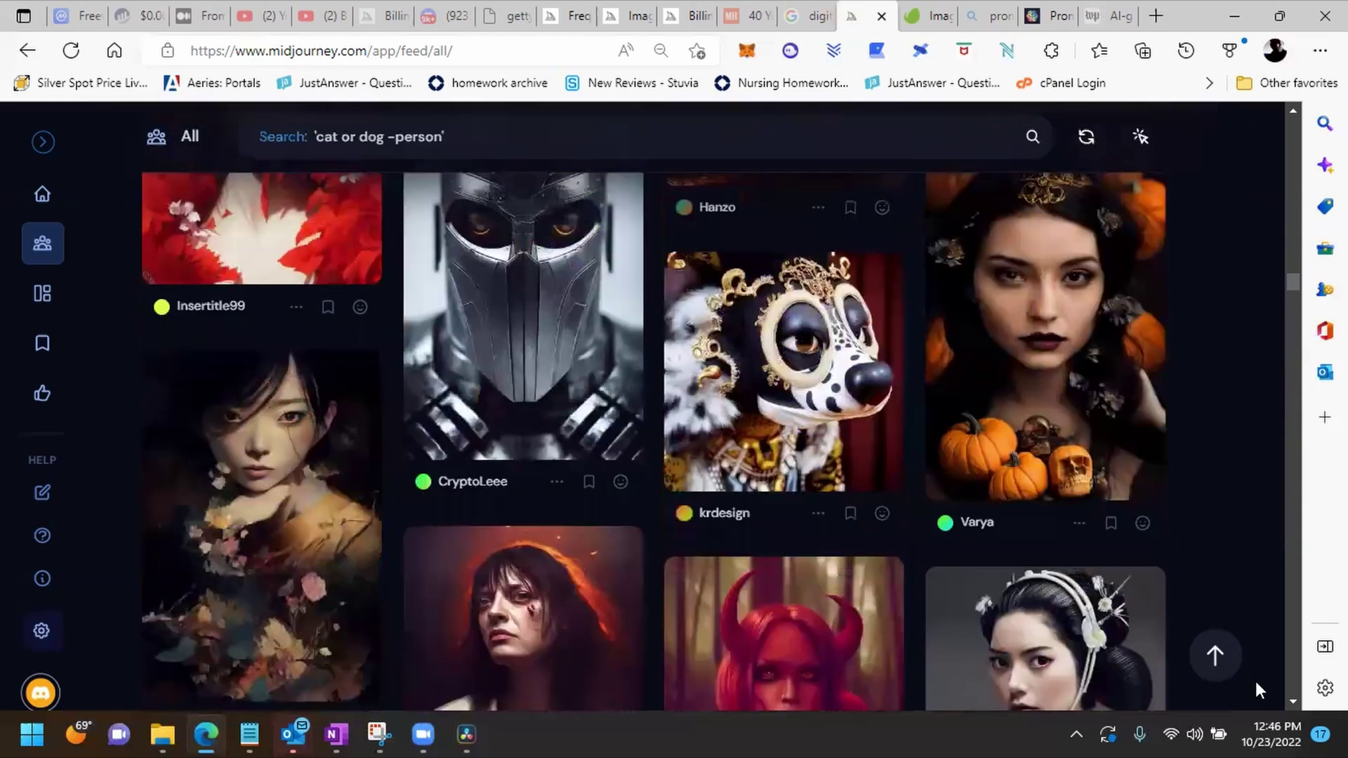
scroll(1257, 687, "down", 5)
scroll(1256, 682, "down", 4)
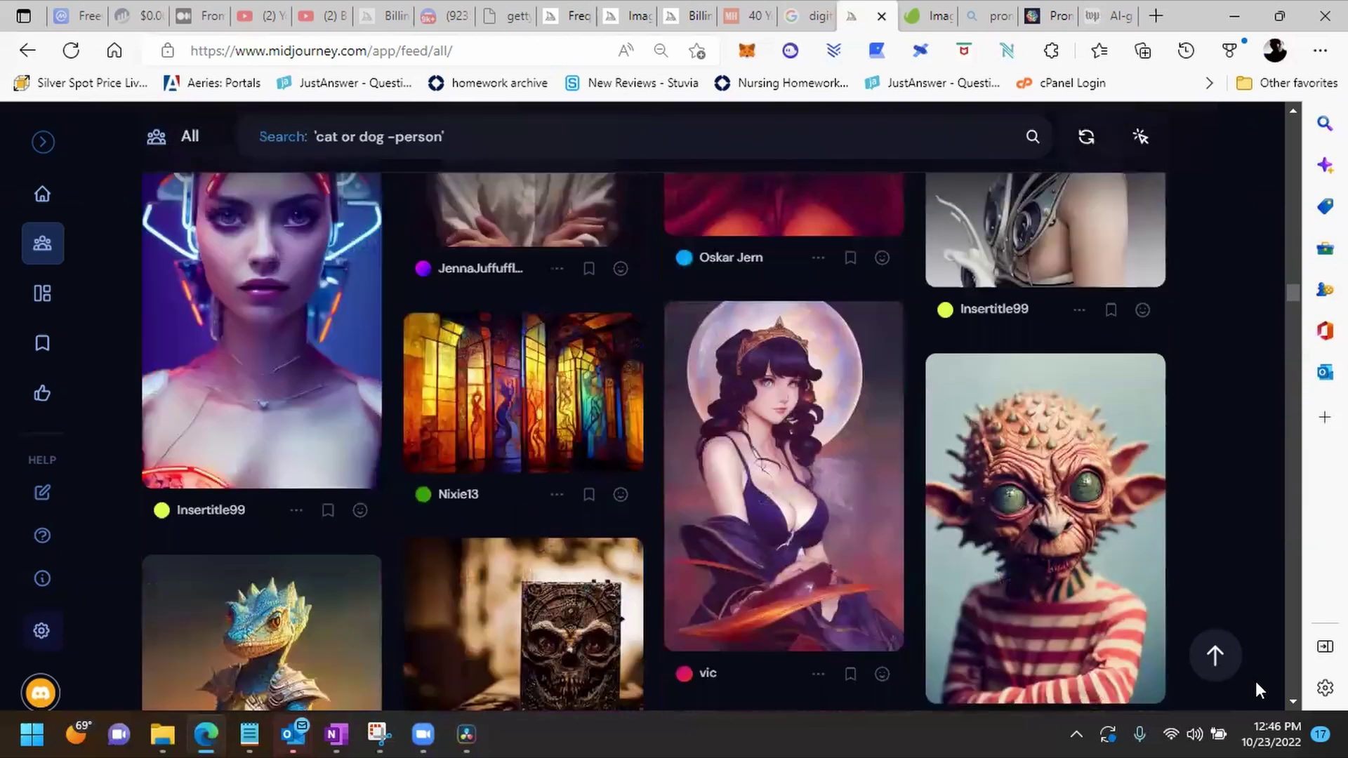
scroll(1256, 681, "down", 7)
scroll(1256, 682, "down", 8)
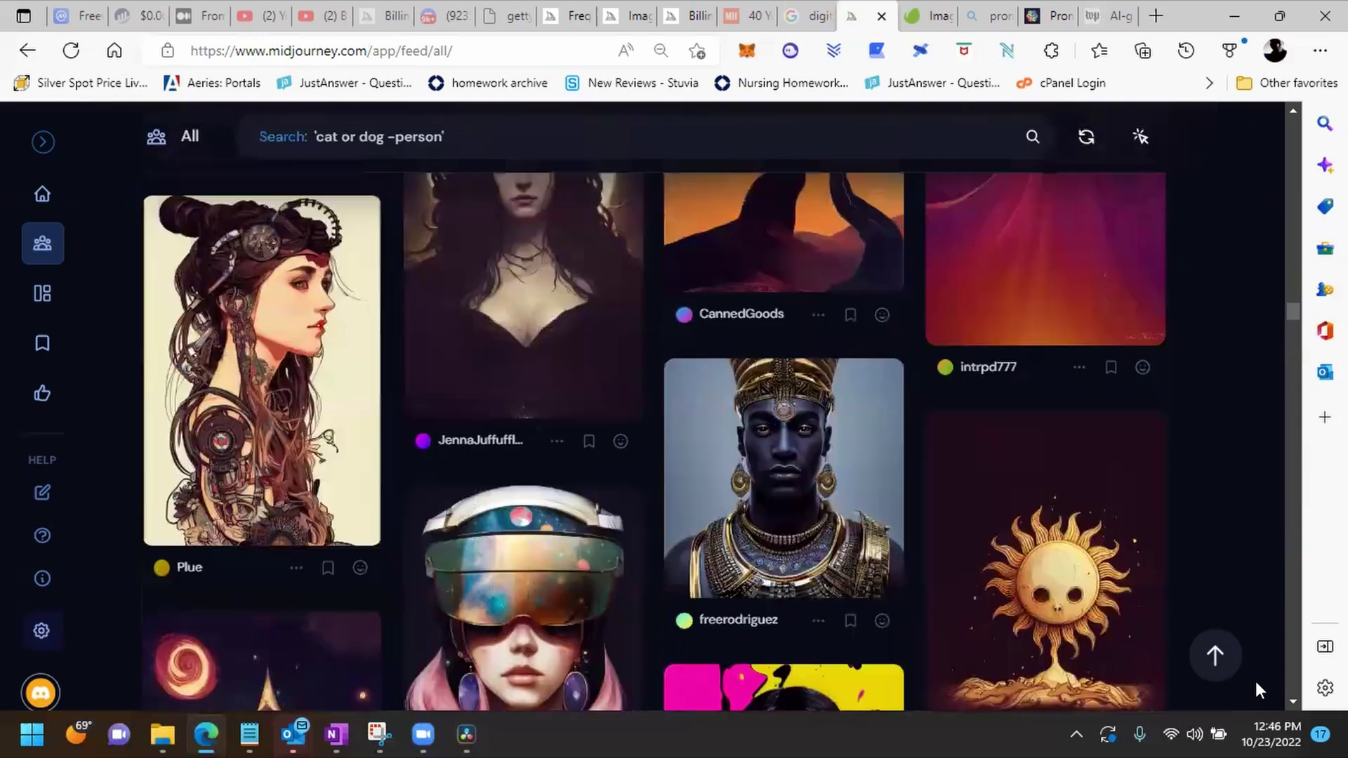
scroll(1255, 681, "down", 4)
scroll(1256, 680, "down", 4)
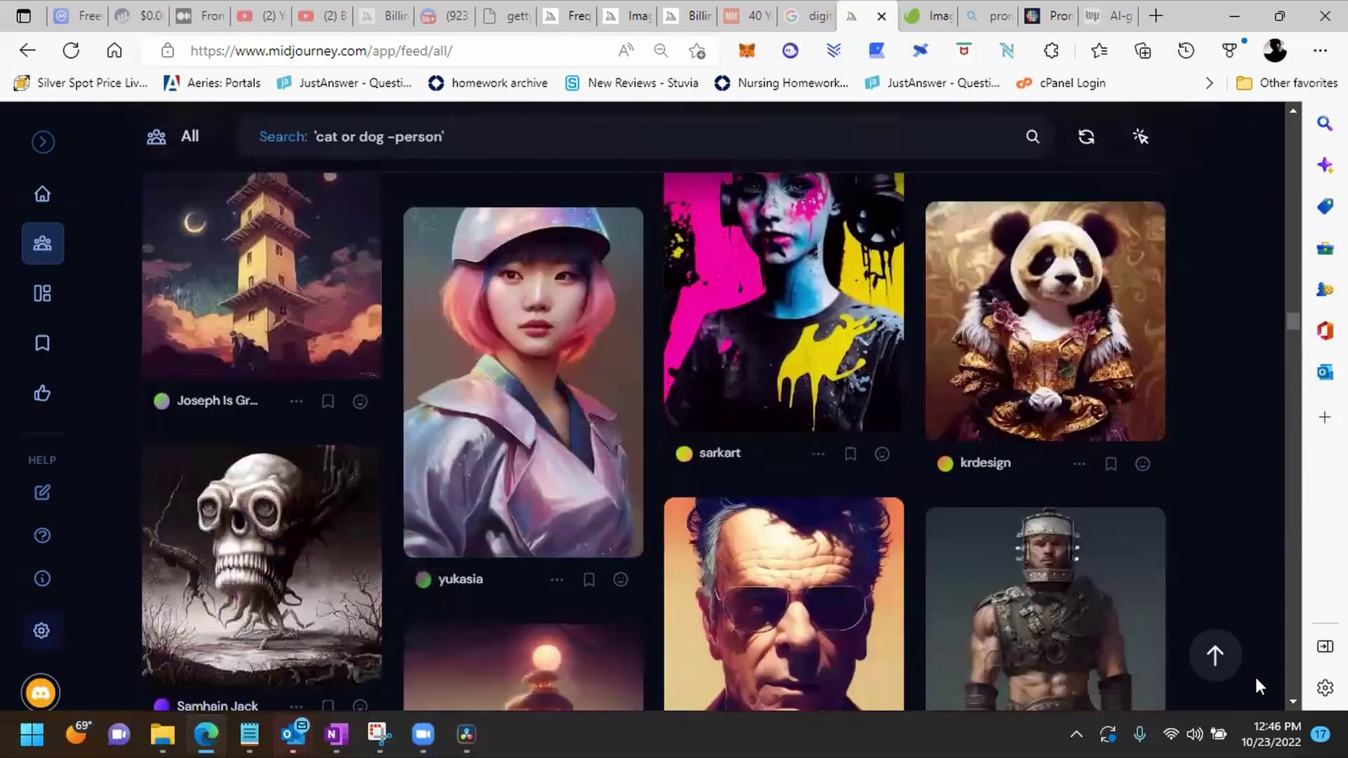
scroll(1256, 678, "down", 7)
scroll(1256, 677, "down", 10)
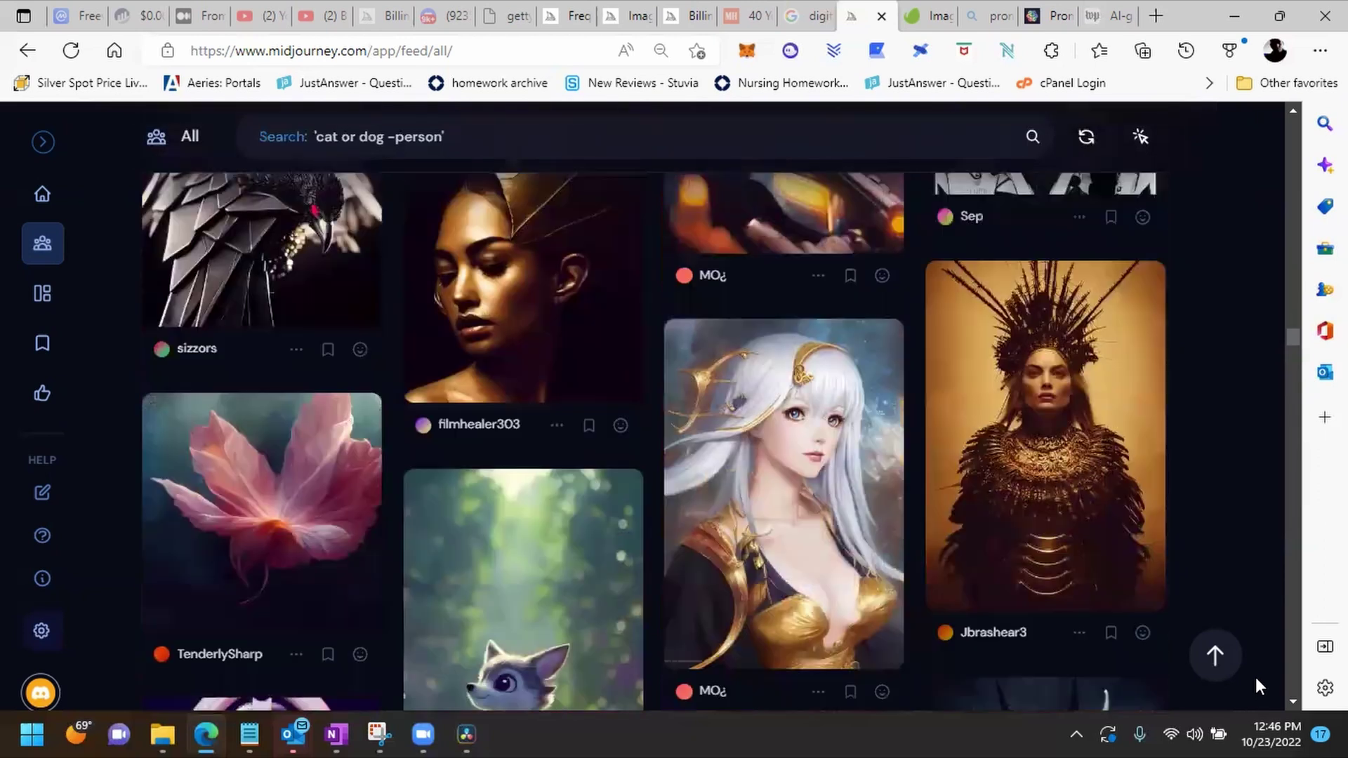
scroll(1263, 676, "down", 11)
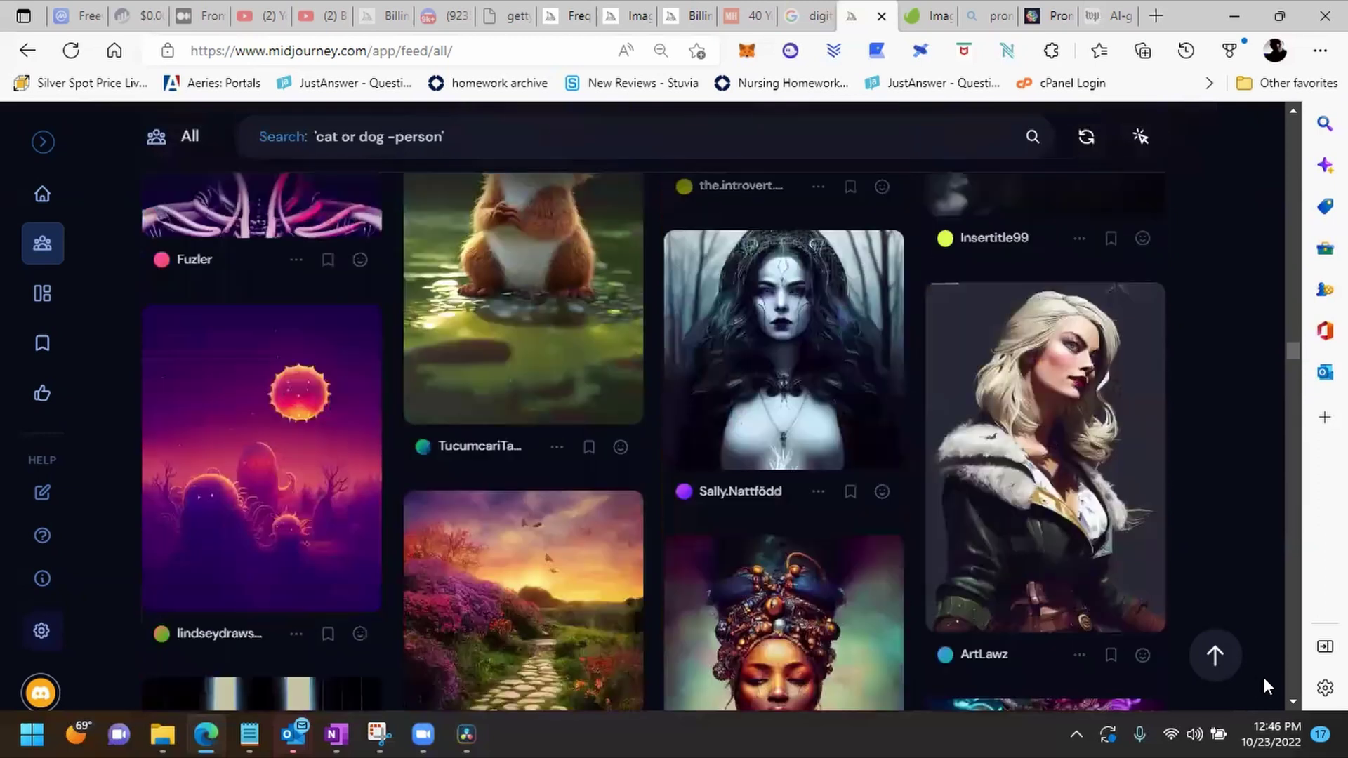
scroll(1264, 675, "down", 14)
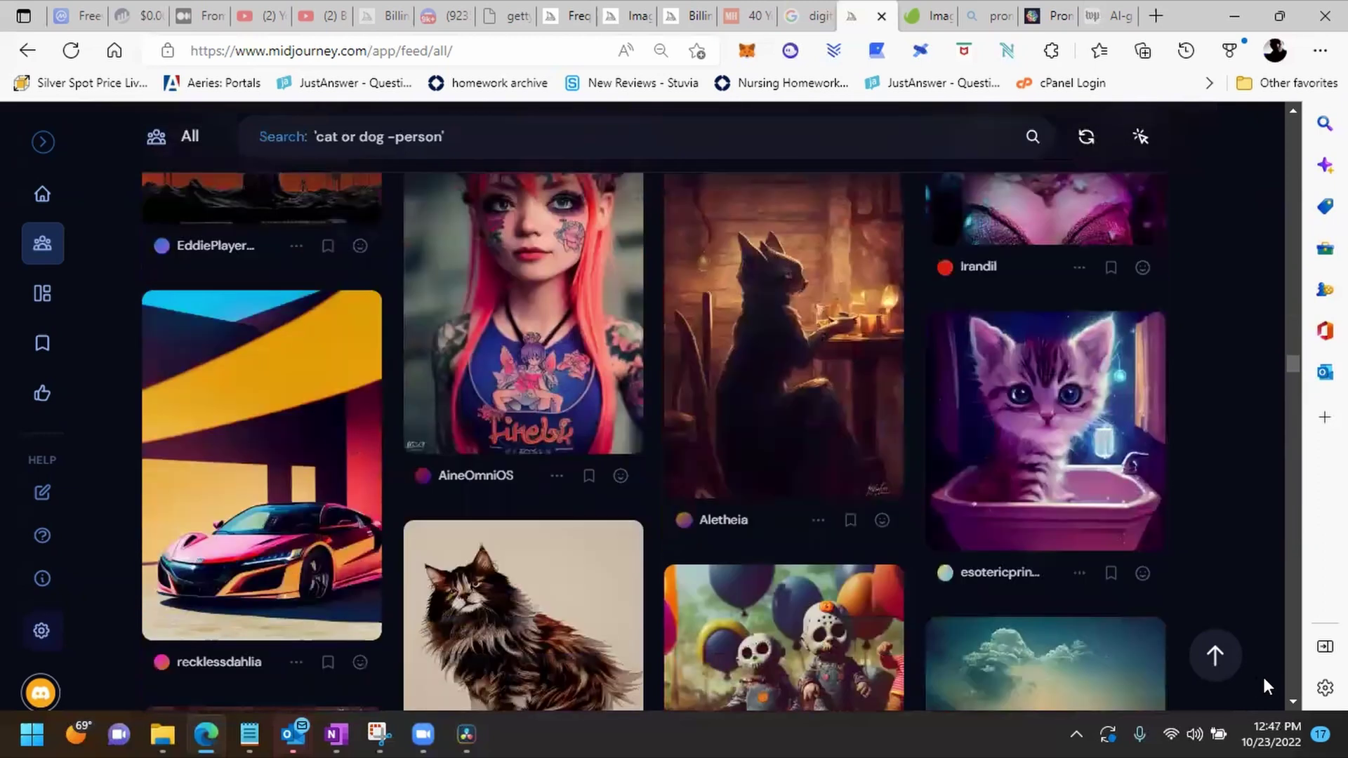
scroll(1263, 675, "down", 9)
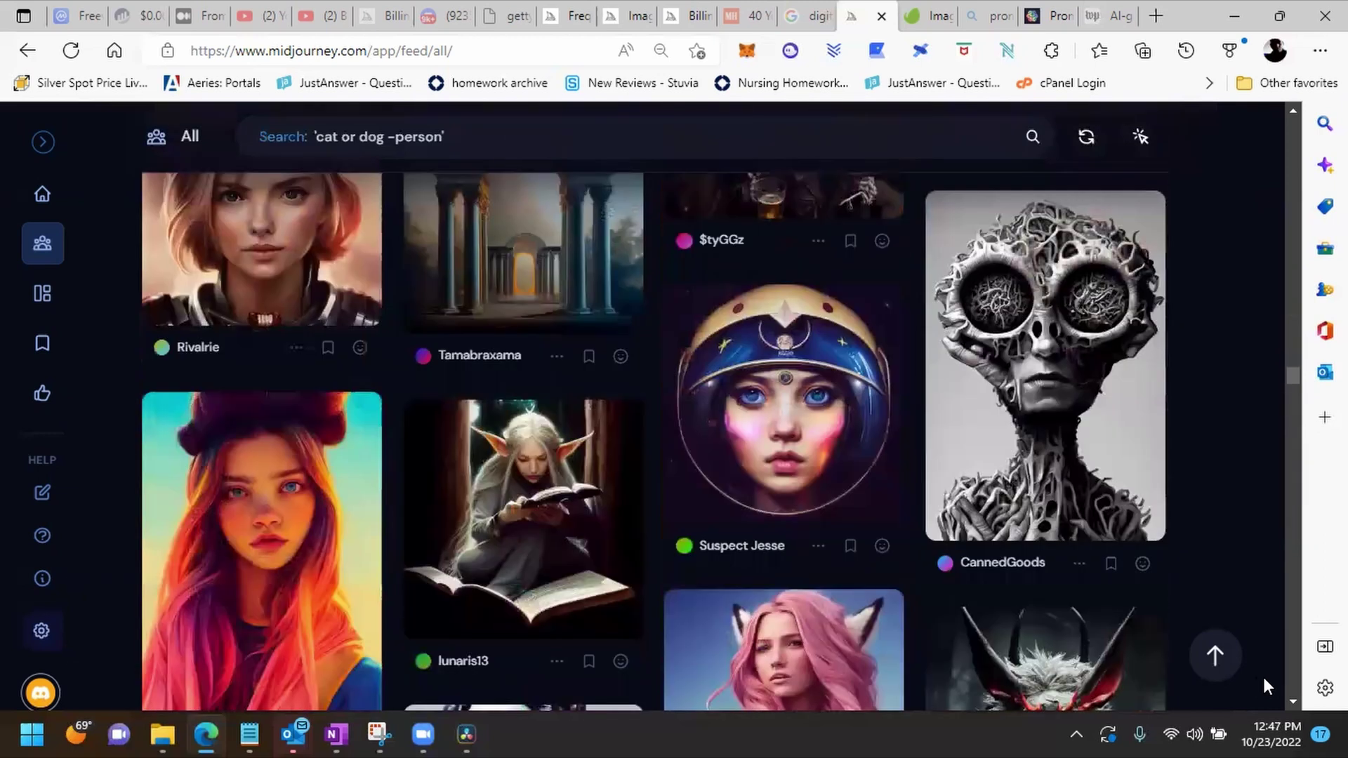
scroll(1262, 675, "down", 11)
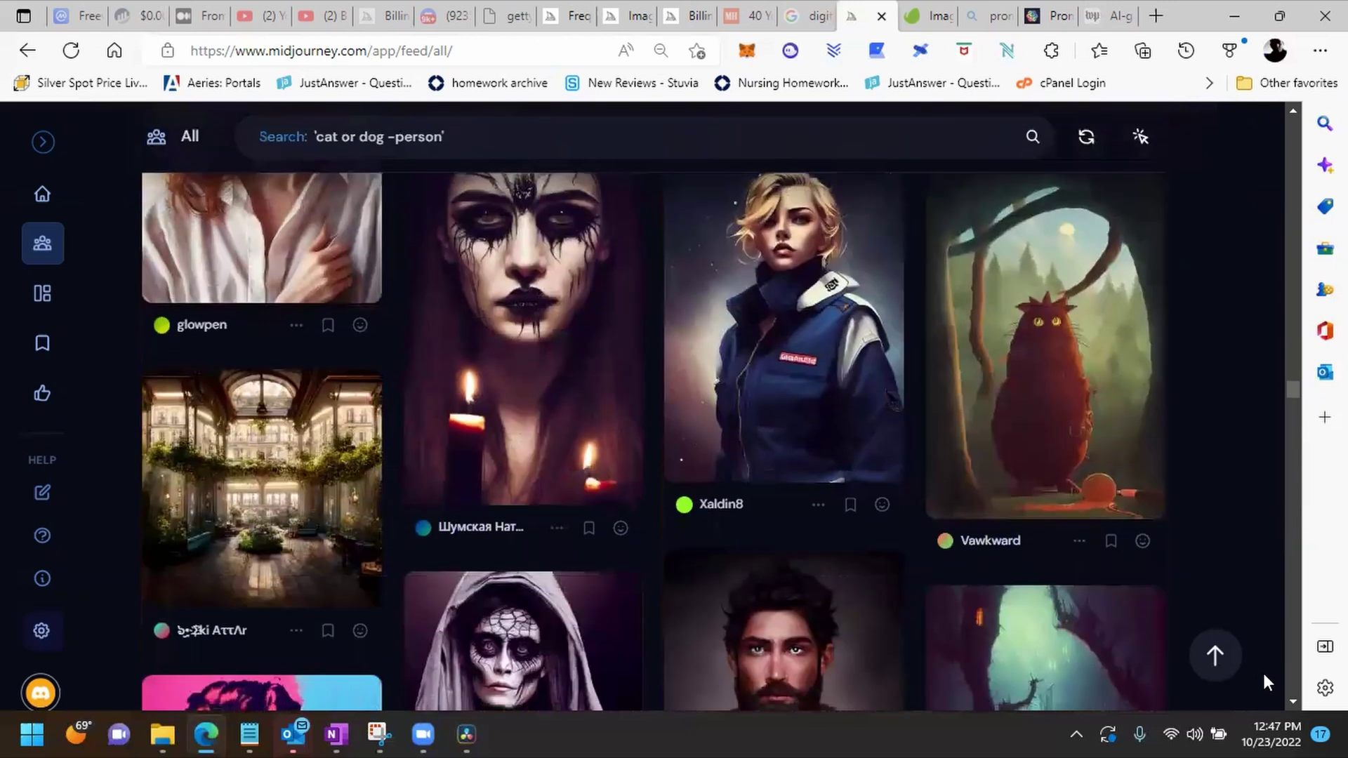
scroll(1263, 672, "down", 9)
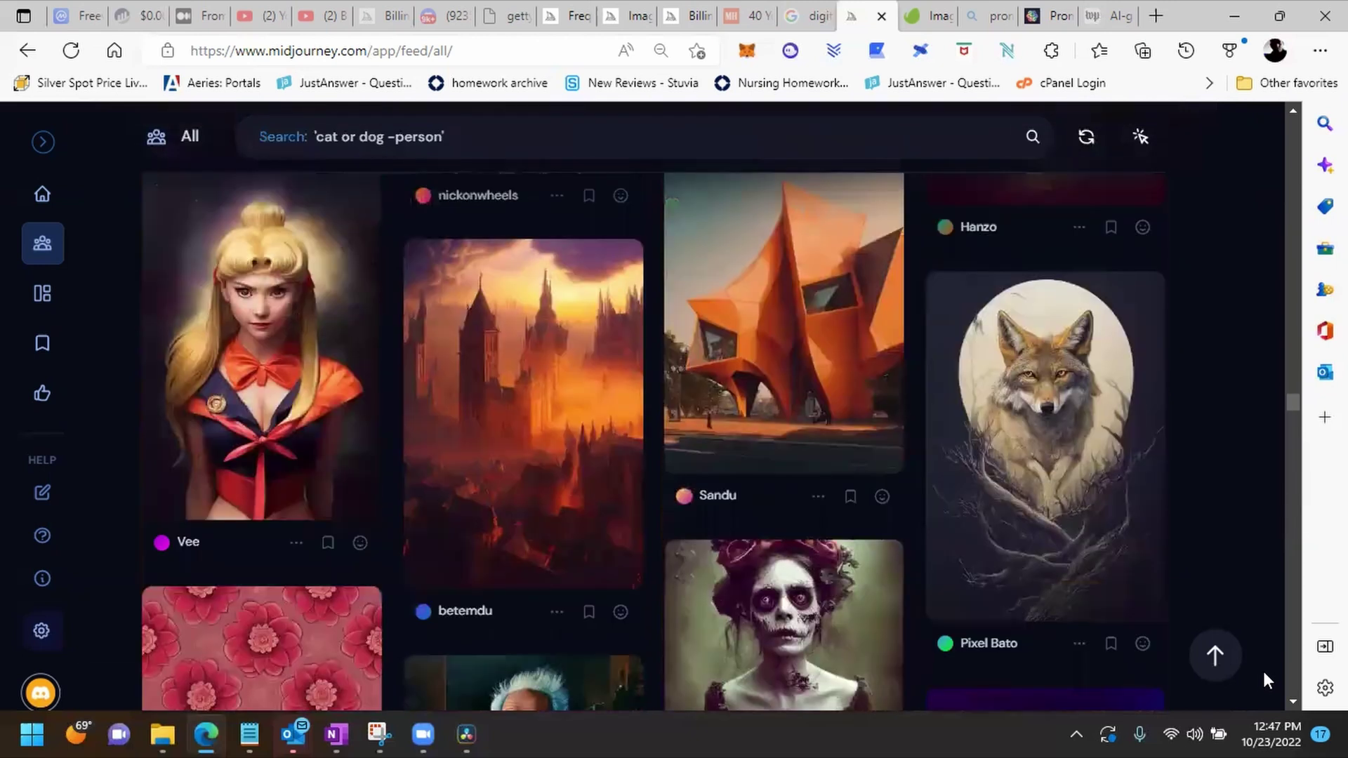
scroll(1264, 676, "down", 9)
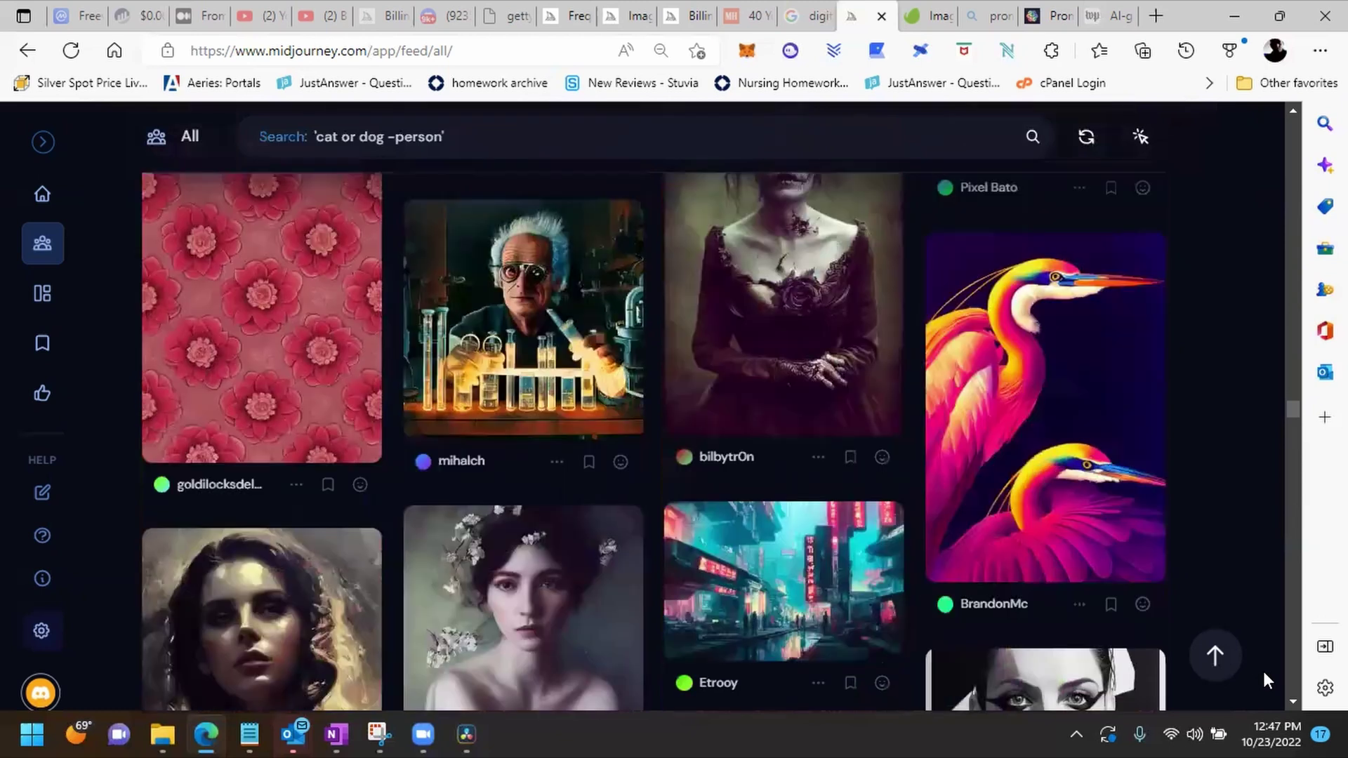
scroll(1265, 675, "down", 7)
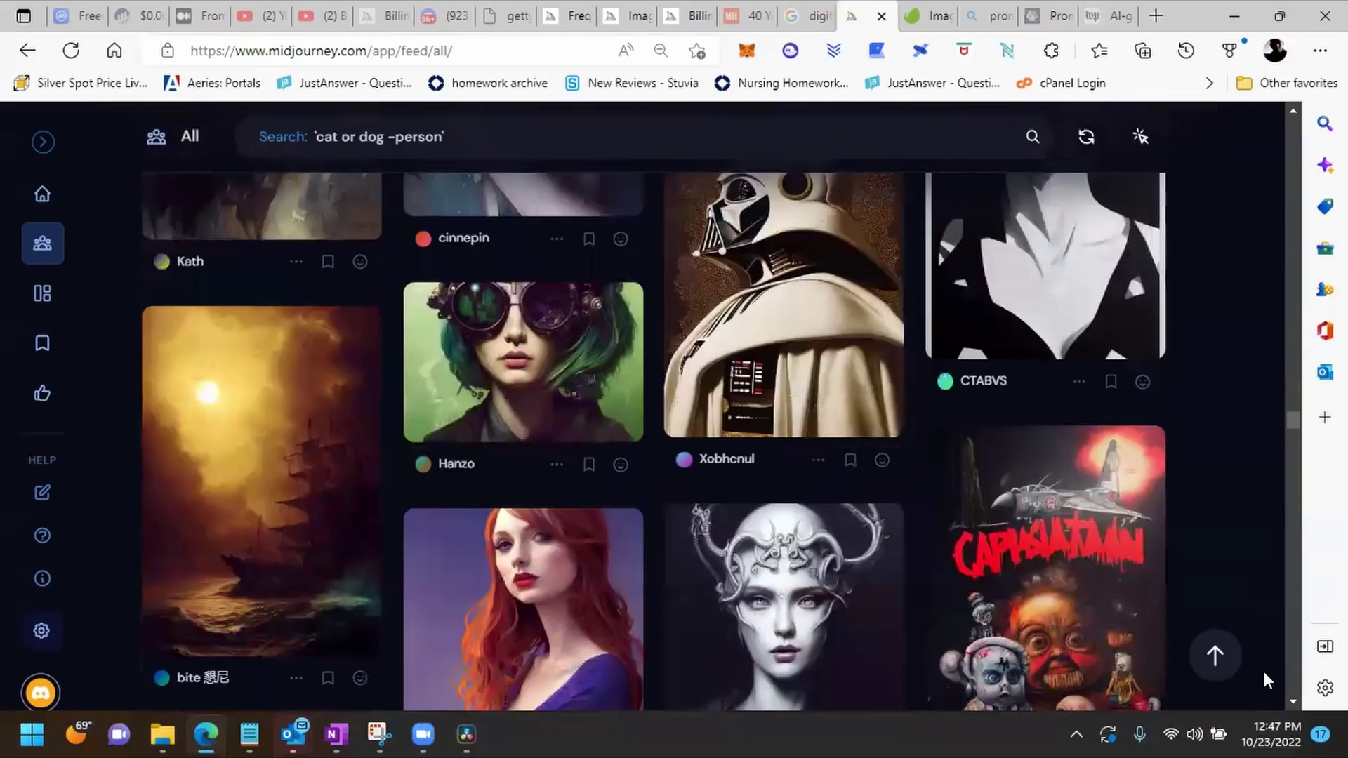
scroll(1264, 675, "down", 10)
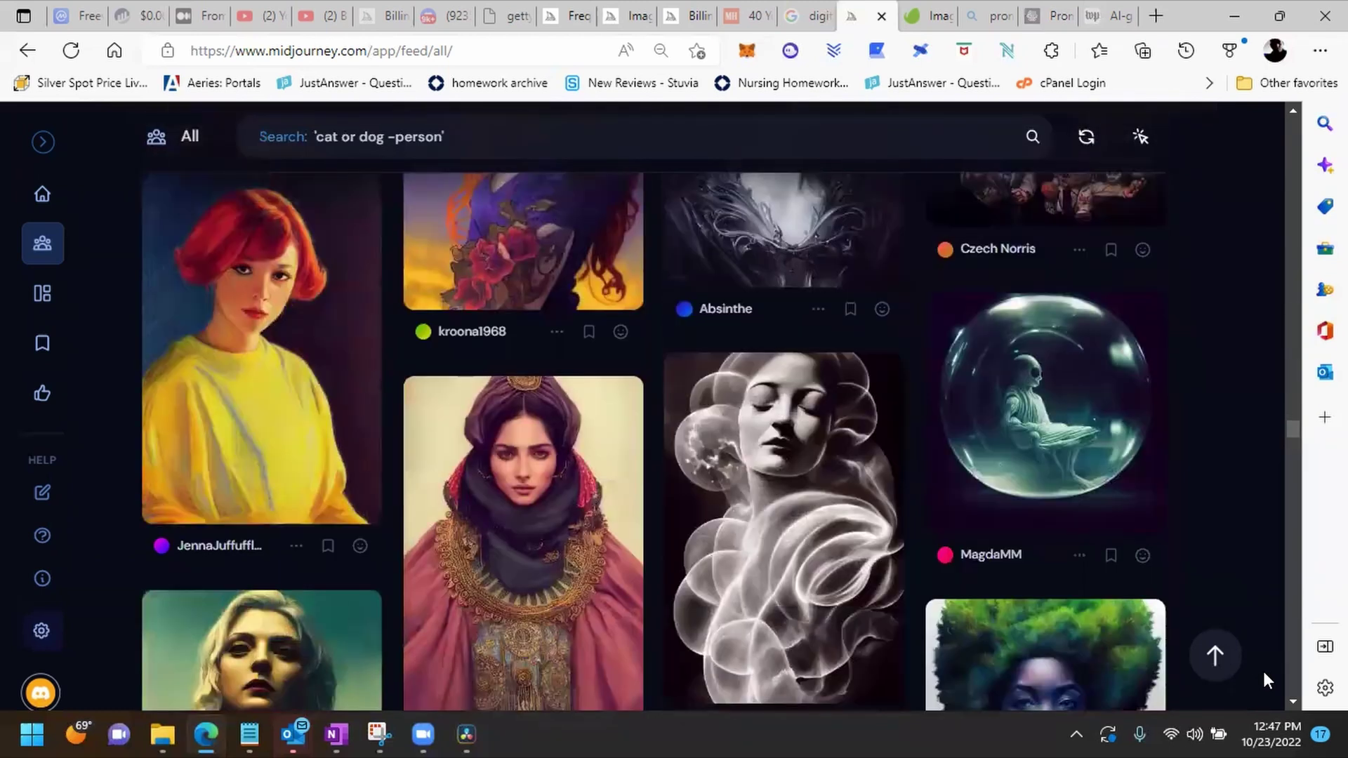
scroll(1264, 675, "down", 14)
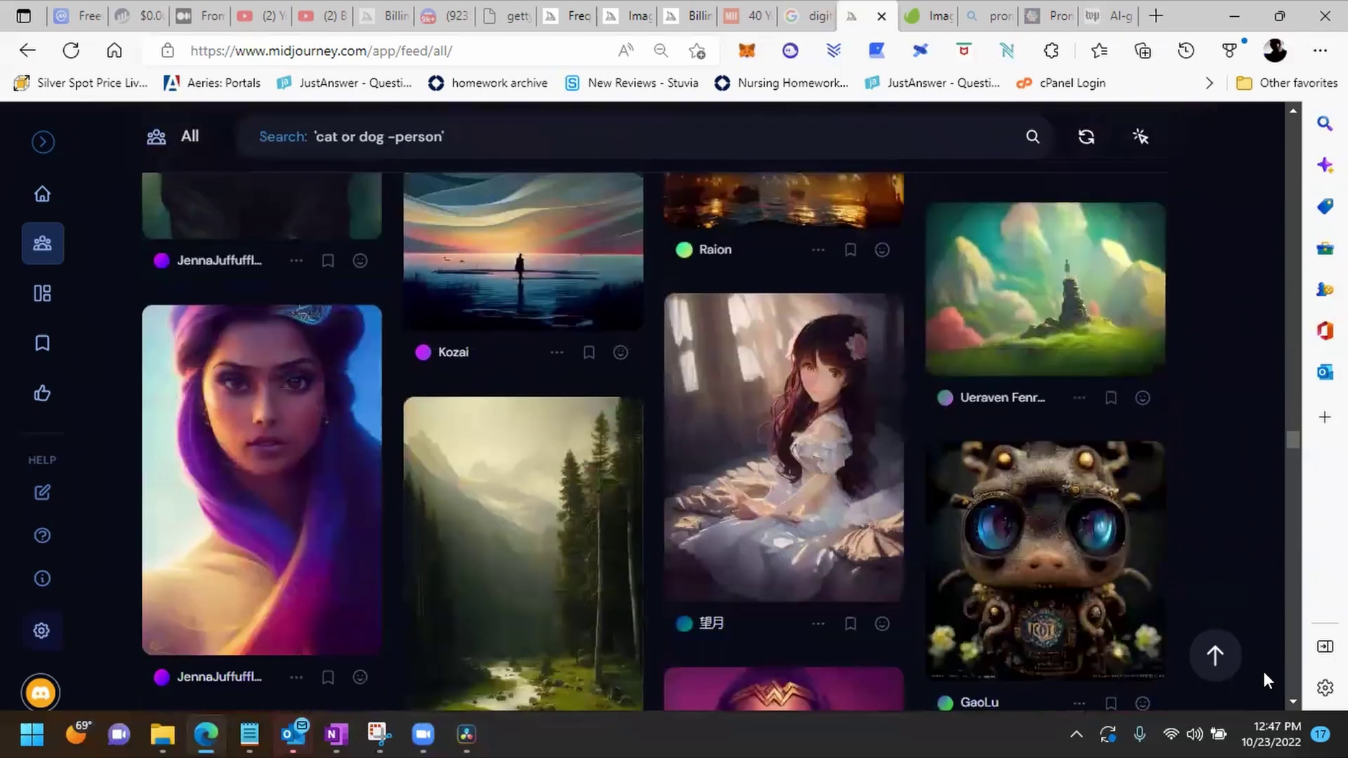
scroll(1264, 676, "down", 6)
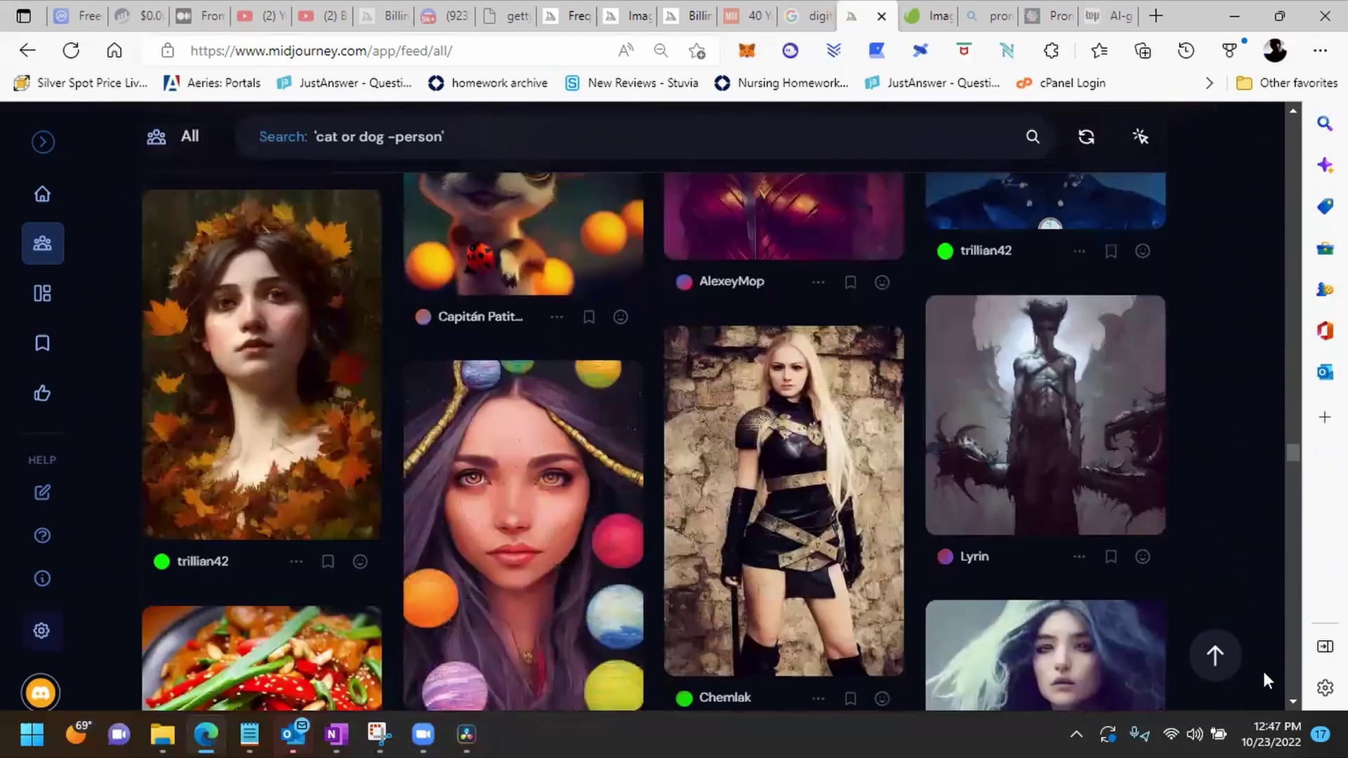
scroll(1264, 675, "down", 3)
scroll(1264, 675, "down", 4)
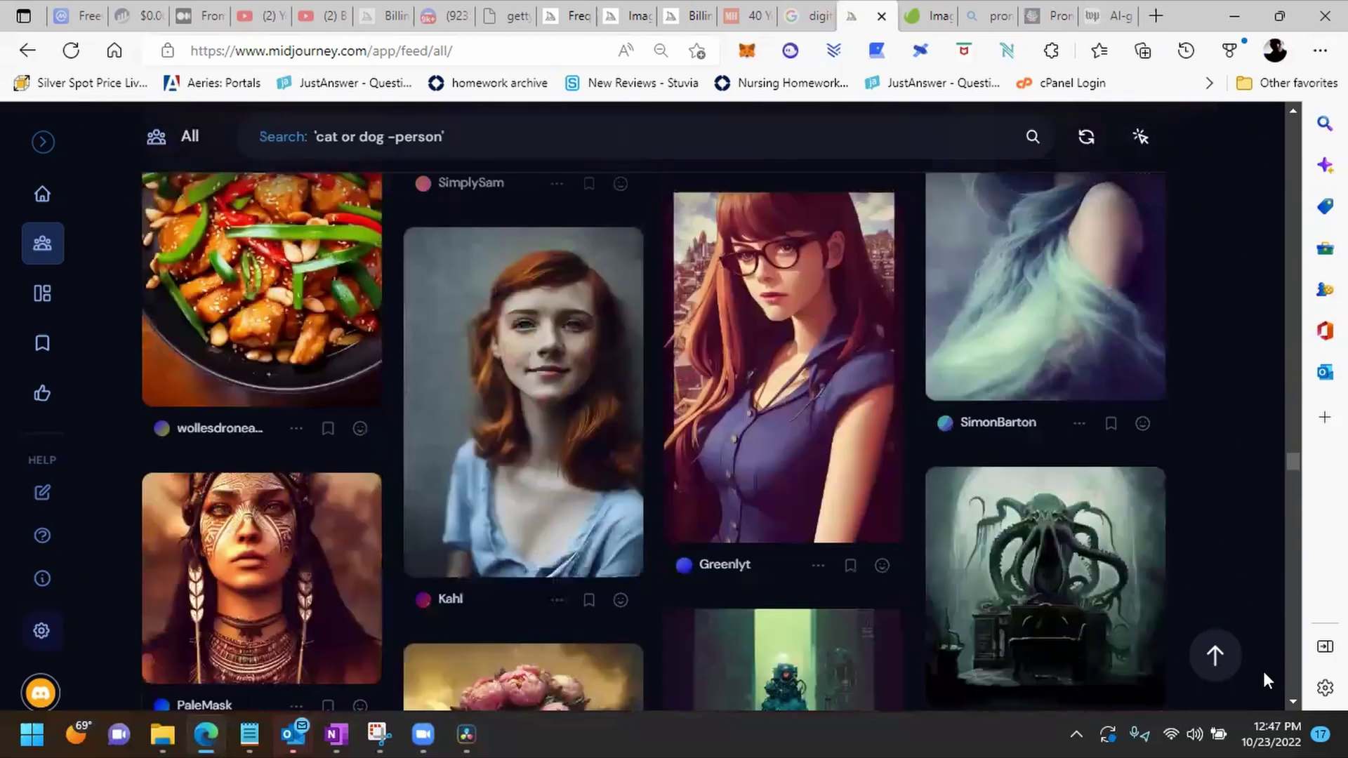
scroll(1264, 674, "down", 7)
scroll(1265, 674, "down", 8)
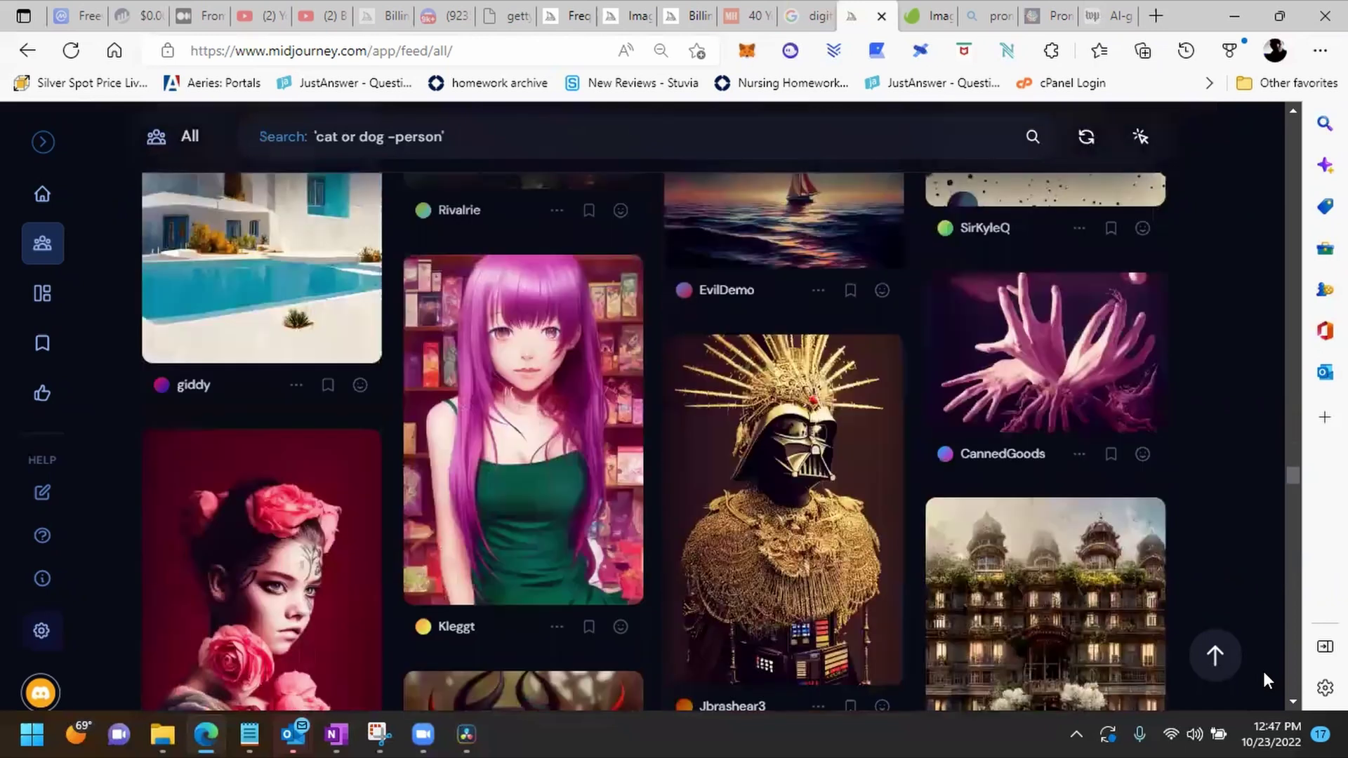
scroll(1264, 675, "down", 2)
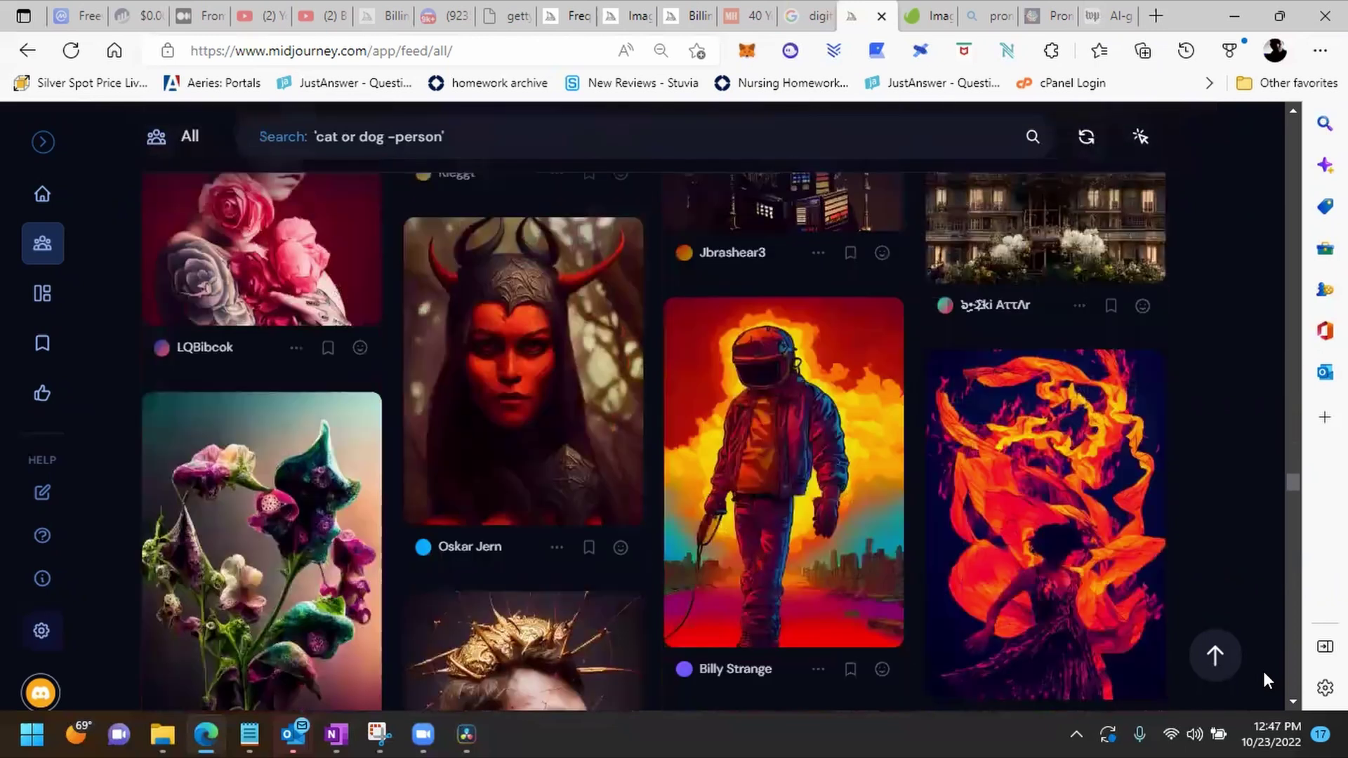
scroll(1264, 675, "down", 6)
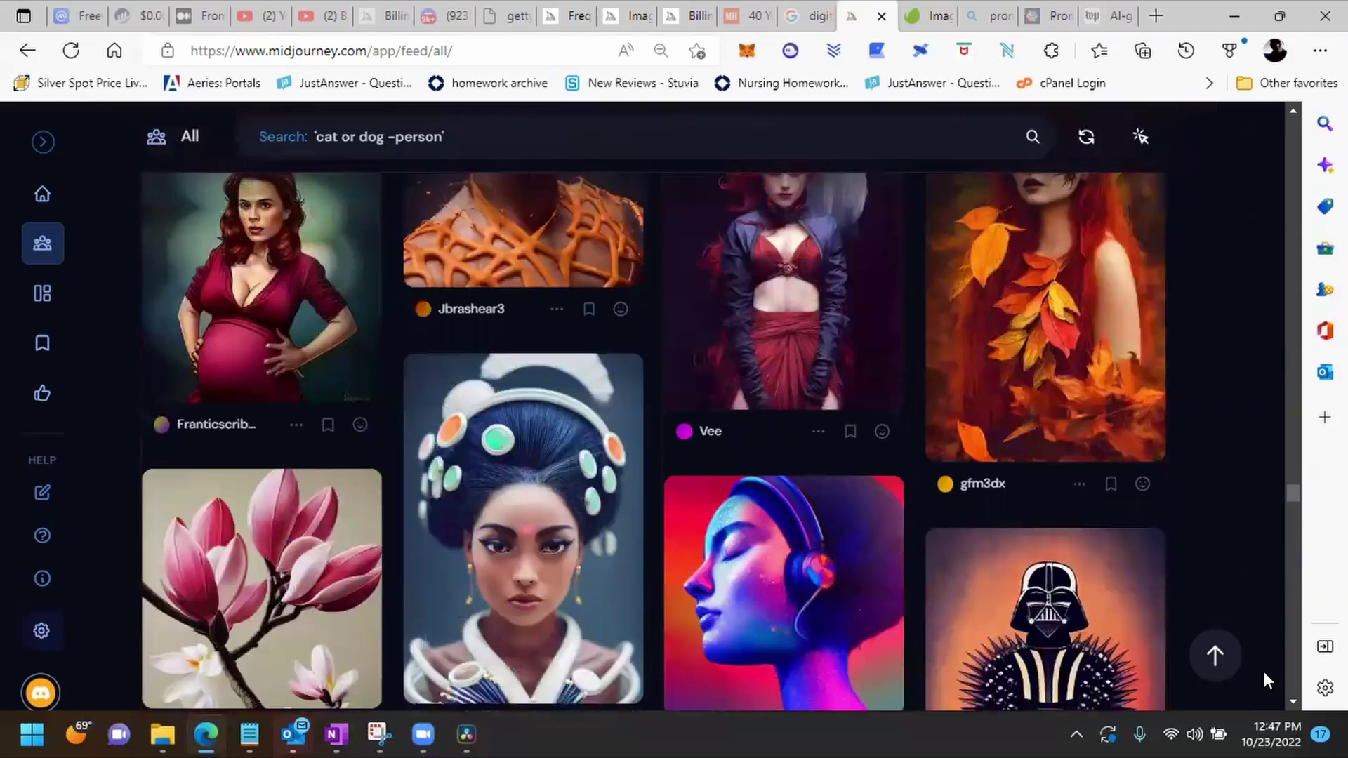
scroll(1264, 675, "down", 7)
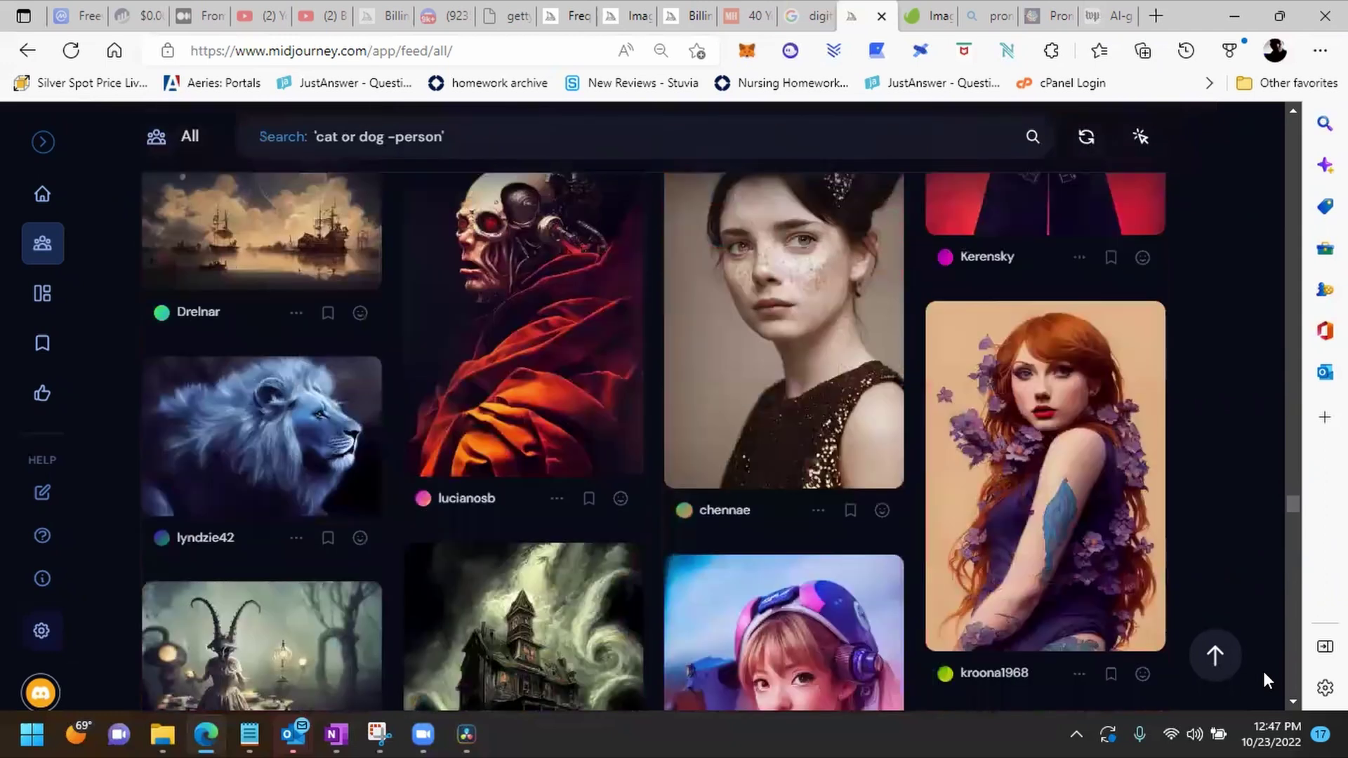
scroll(1263, 669, "down", 9)
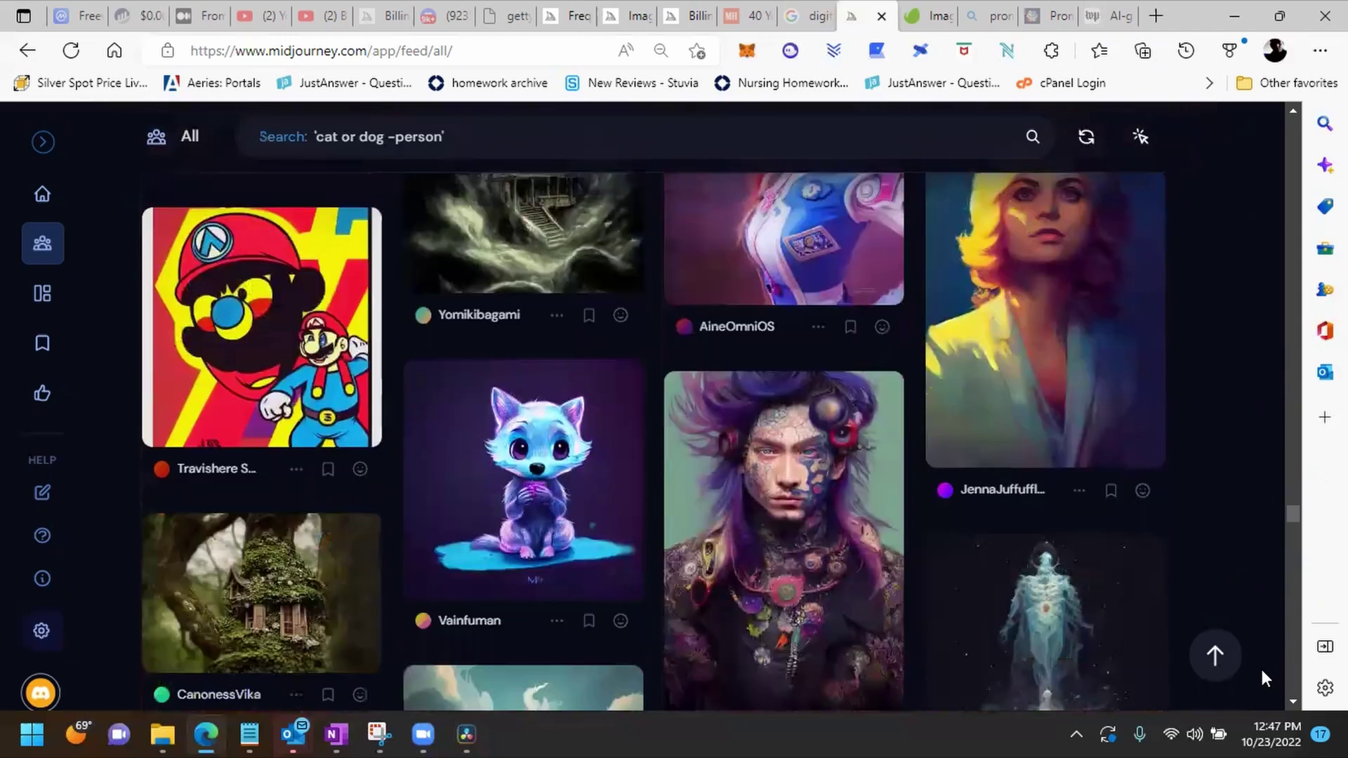
scroll(1263, 677, "down", 8)
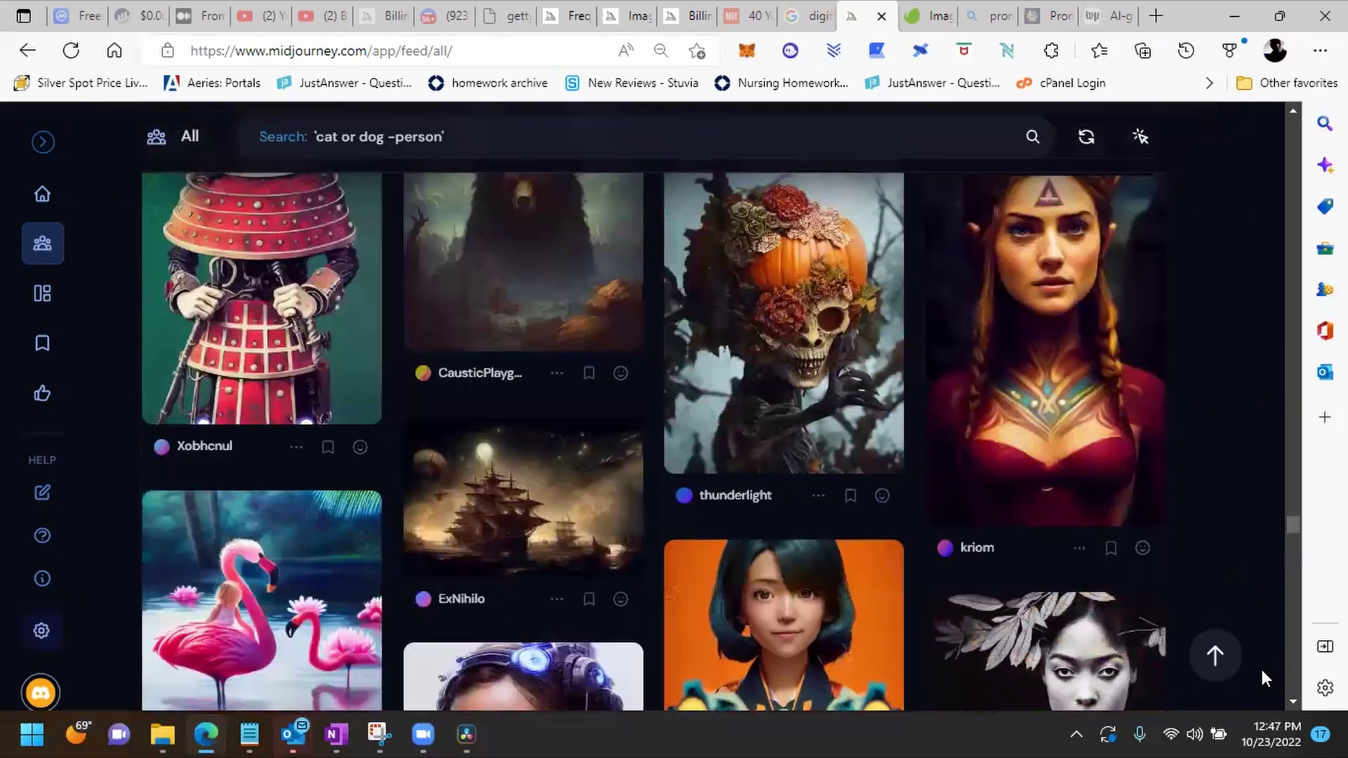
scroll(1261, 666, "down", 10)
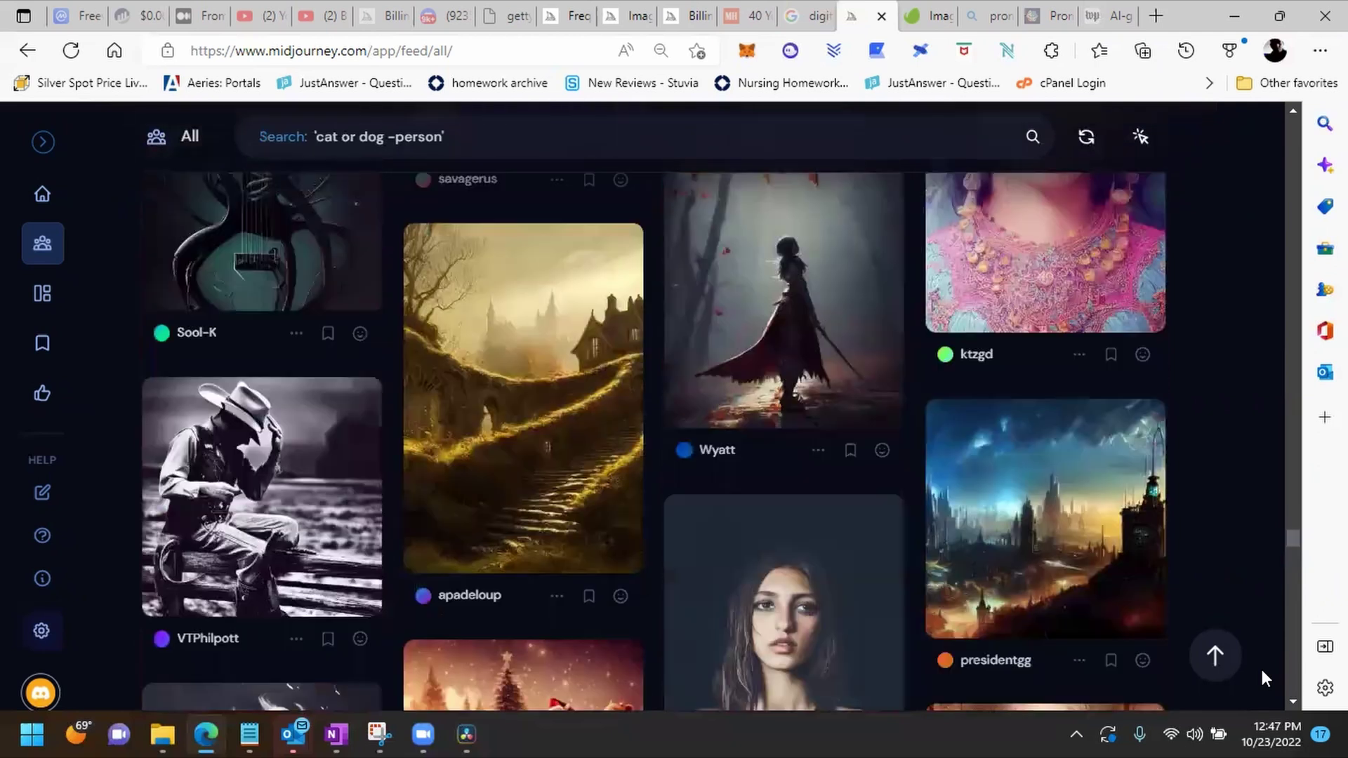
scroll(1261, 668, "down", 3)
scroll(1261, 667, "down", 5)
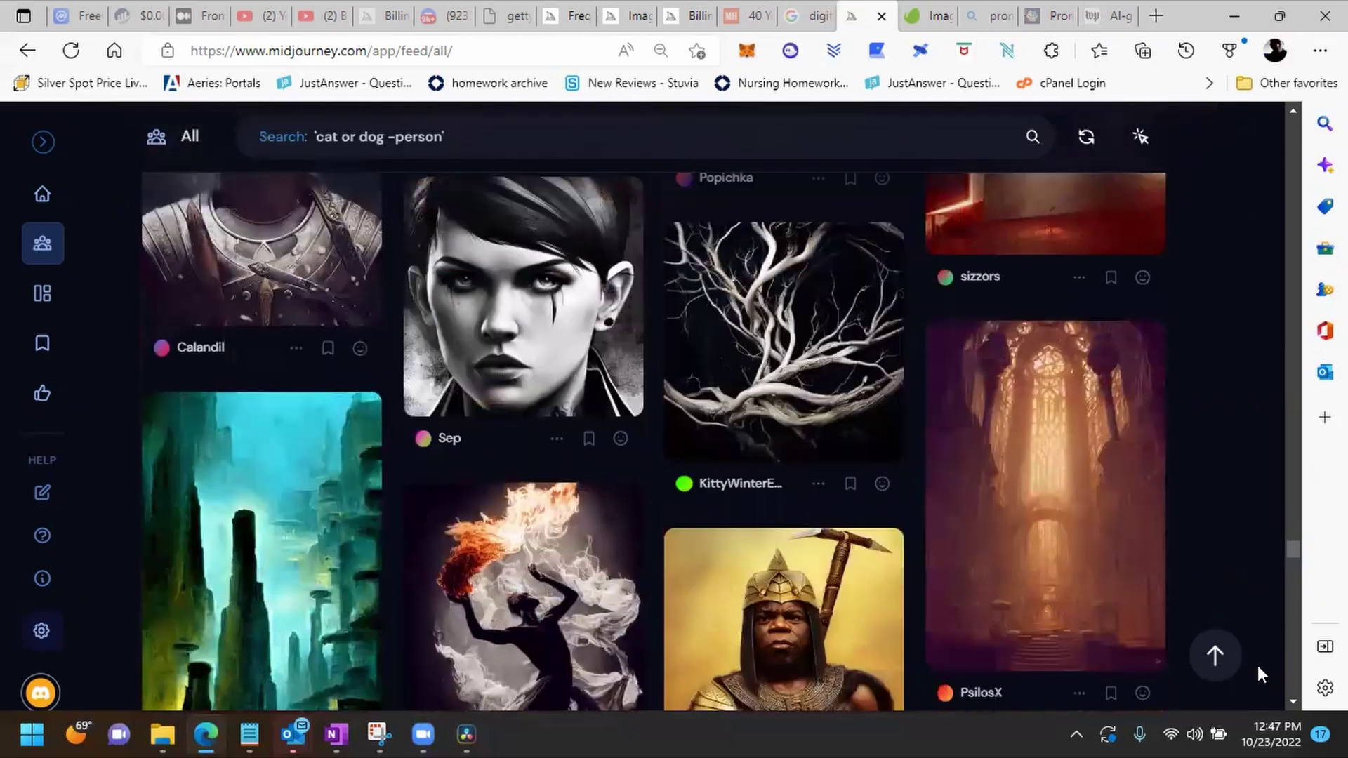
scroll(1259, 667, "down", 5)
scroll(1259, 667, "down", 3)
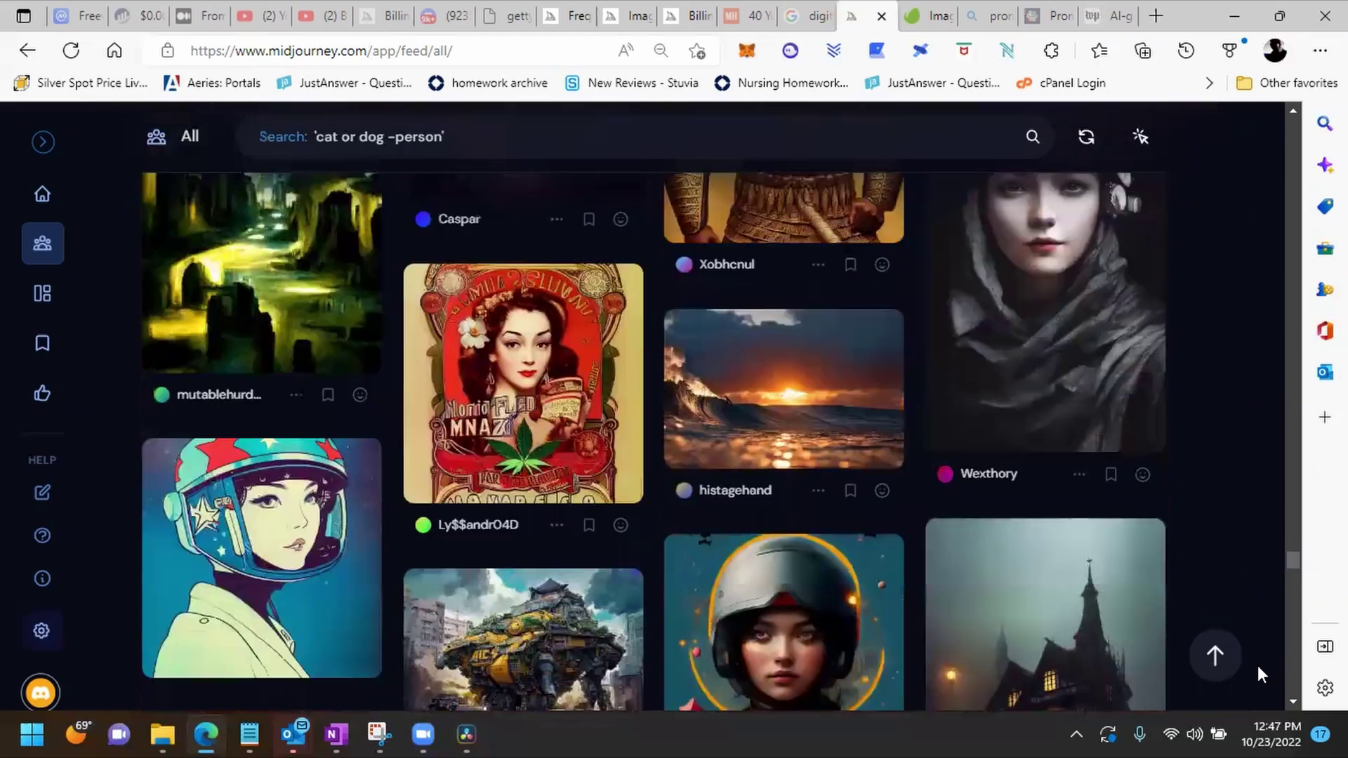
scroll(1259, 667, "down", 10)
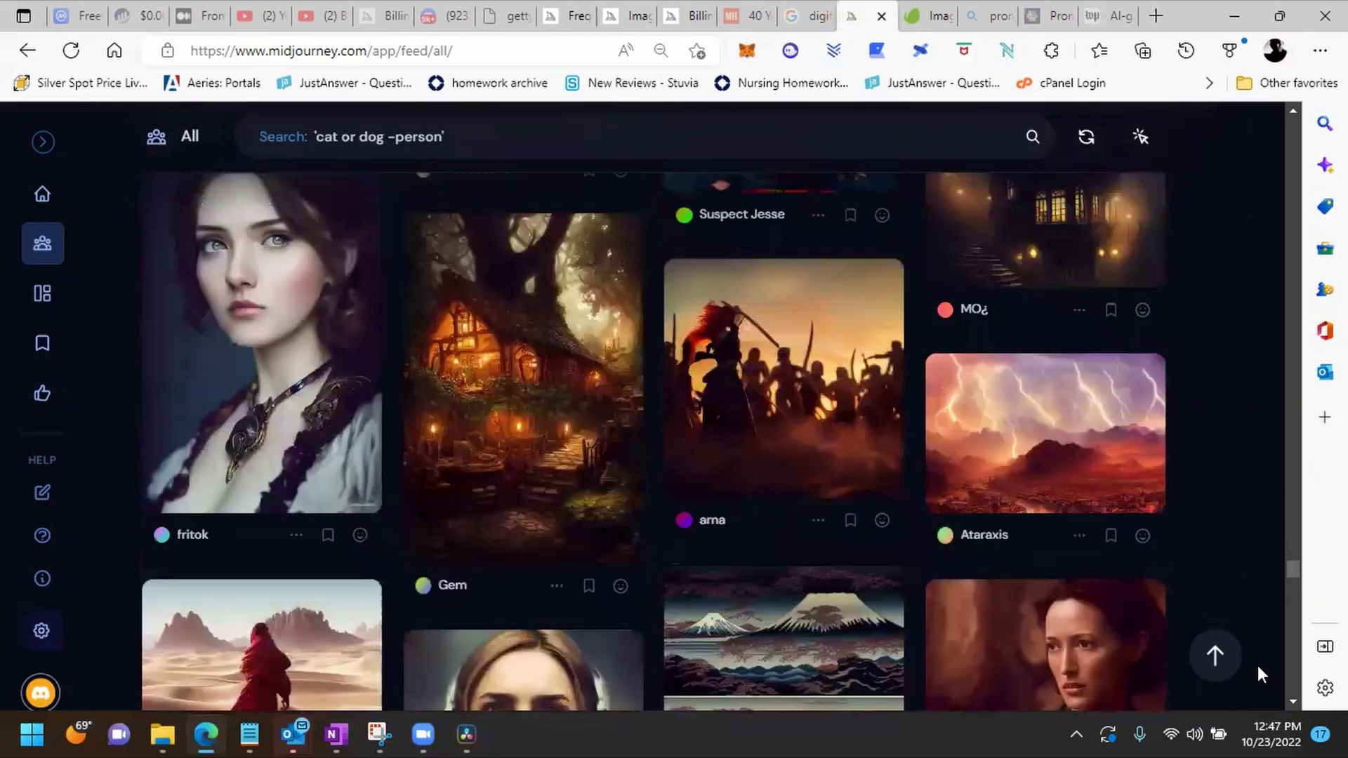
scroll(1259, 666, "down", 11)
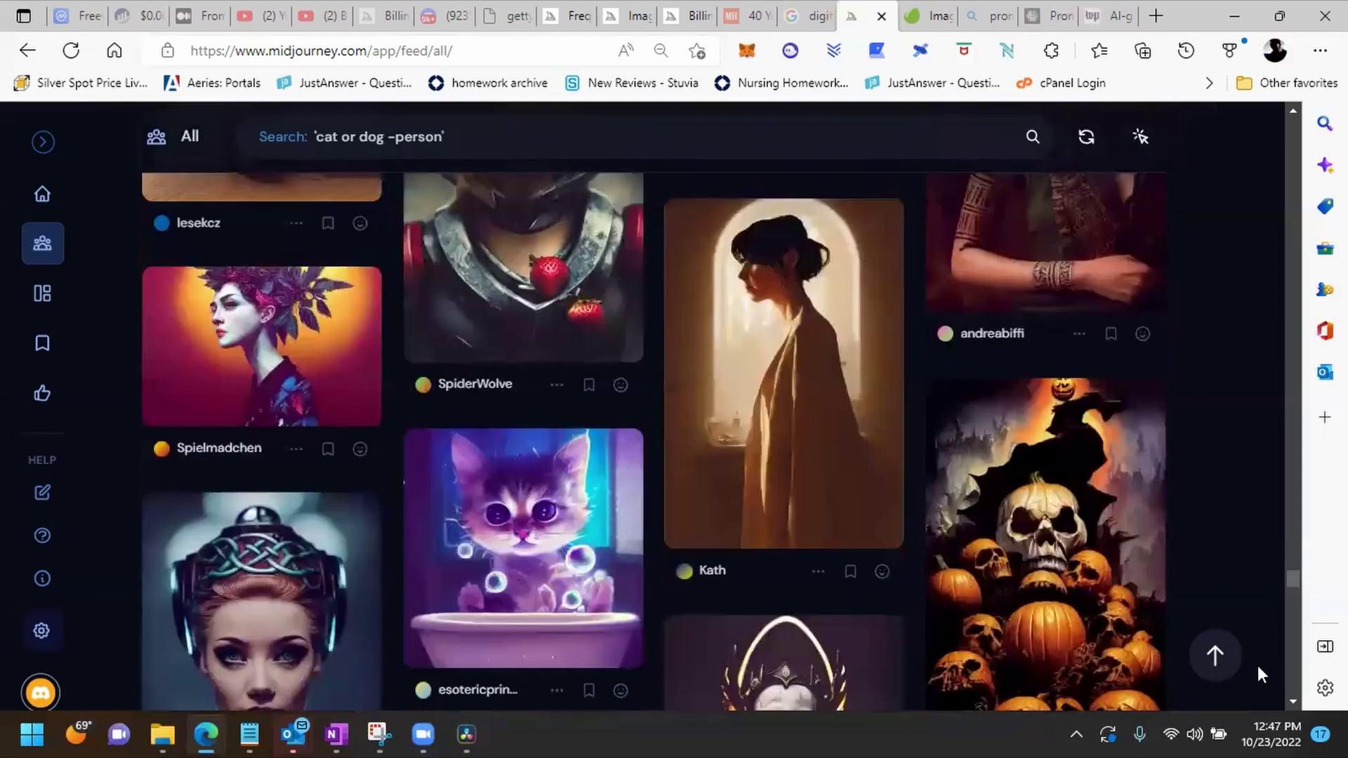
scroll(1258, 665, "down", 11)
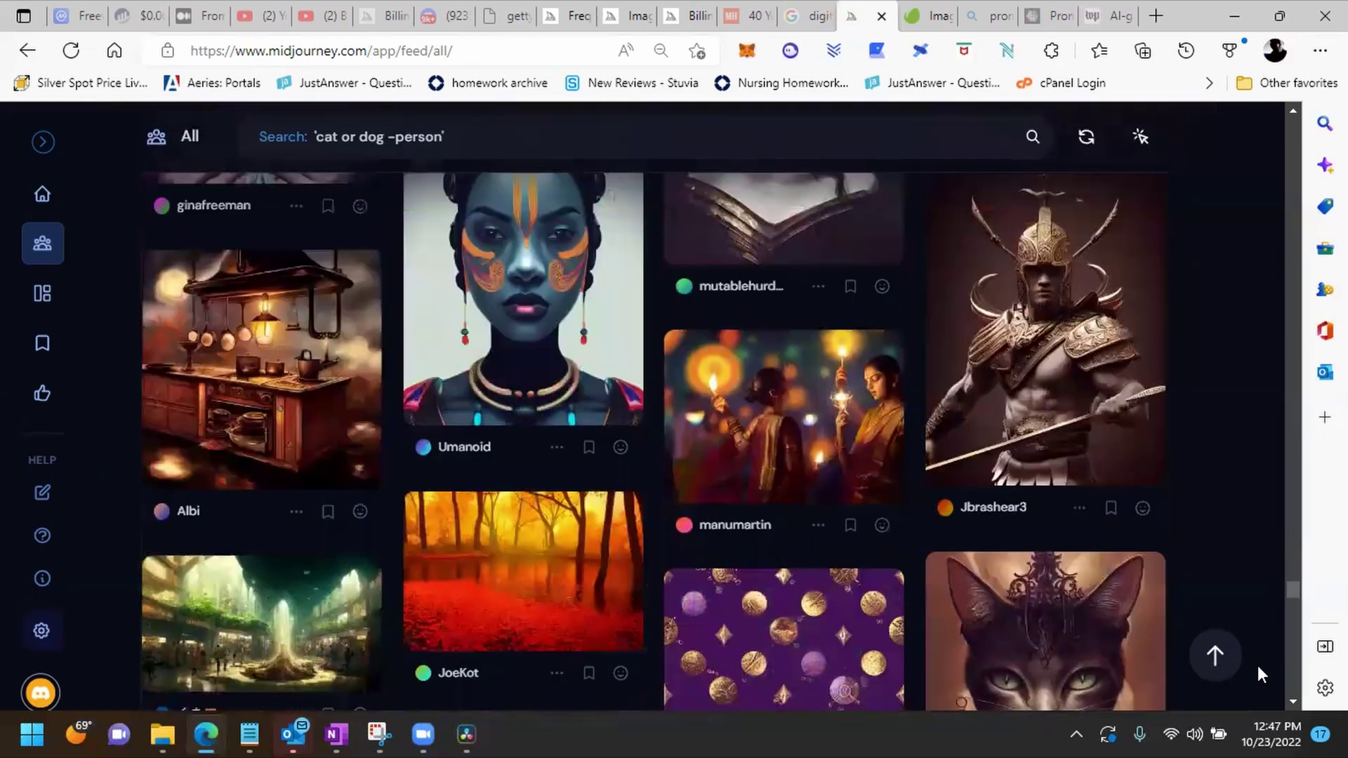
scroll(1258, 665, "down", 10)
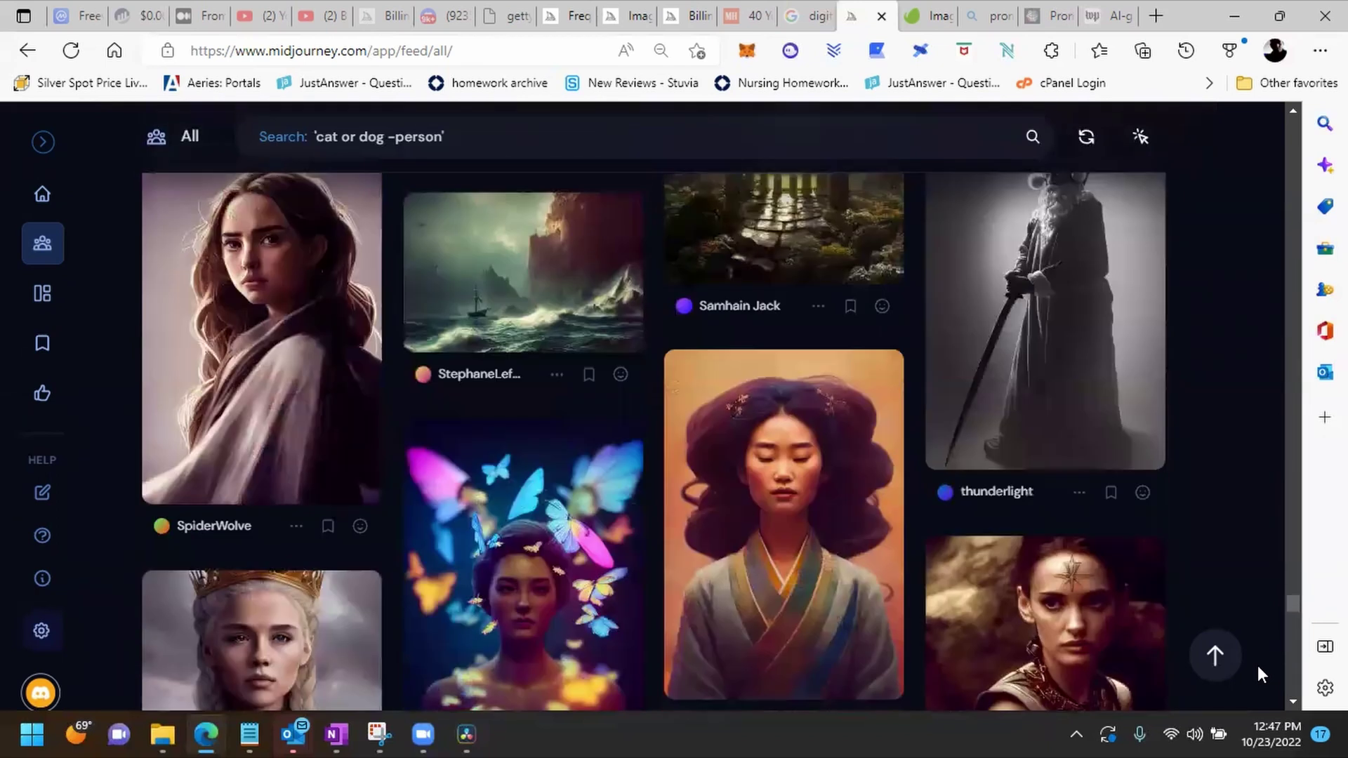
scroll(1258, 665, "down", 11)
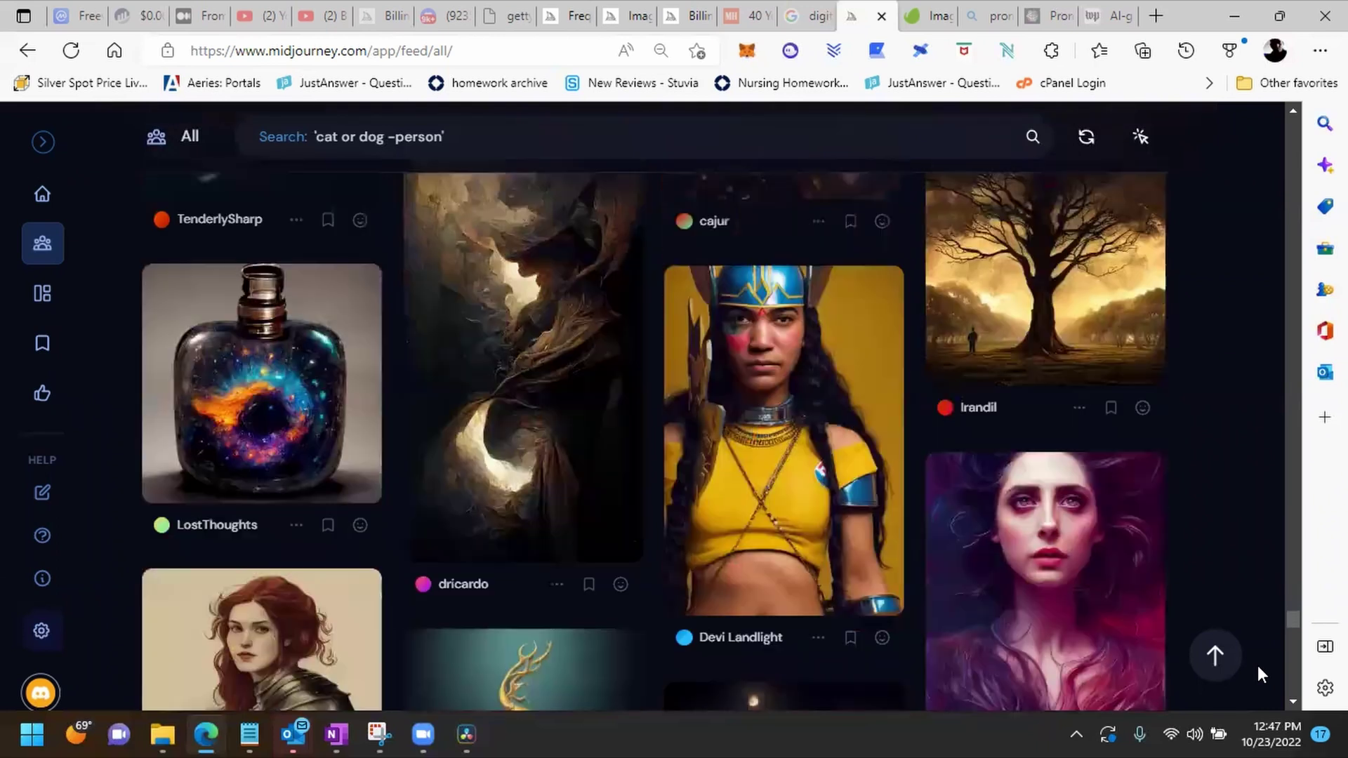
scroll(1257, 667, "down", 10)
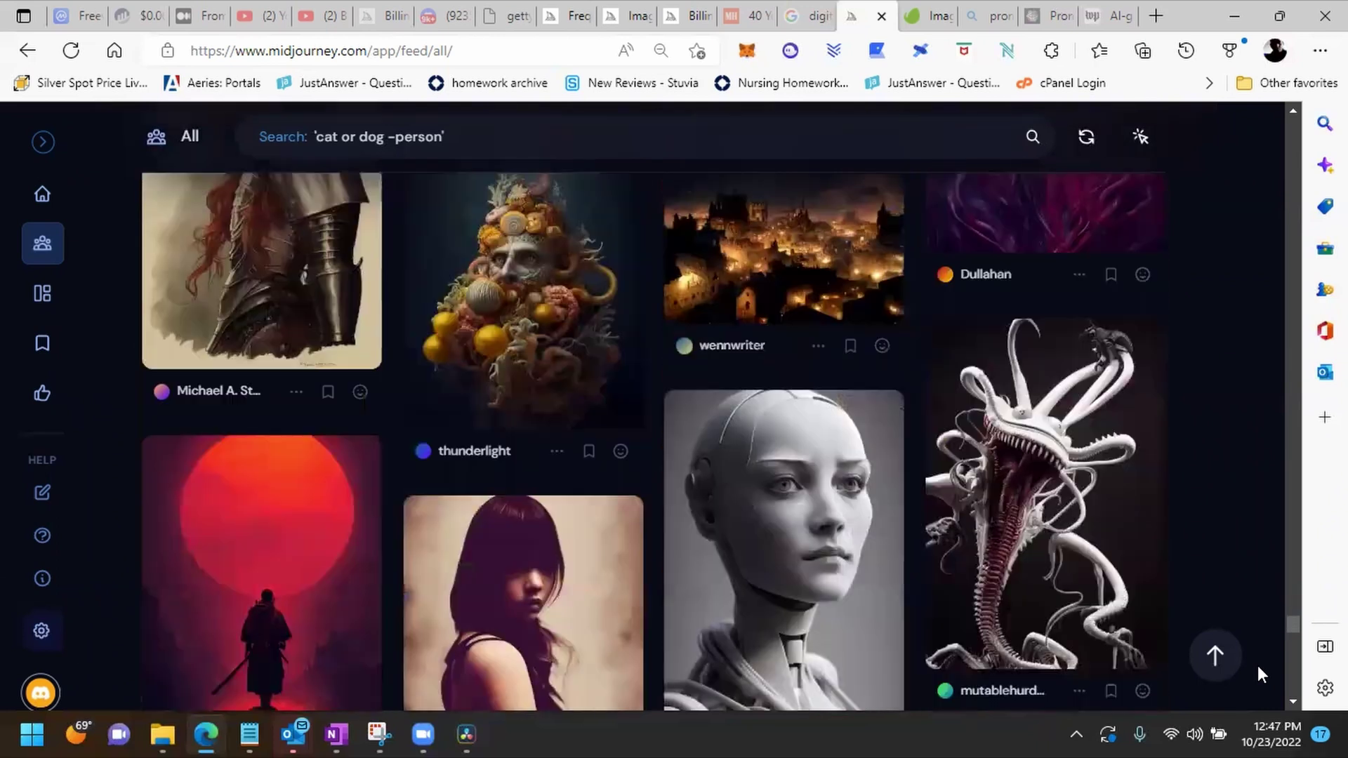
scroll(1257, 667, "down", 10)
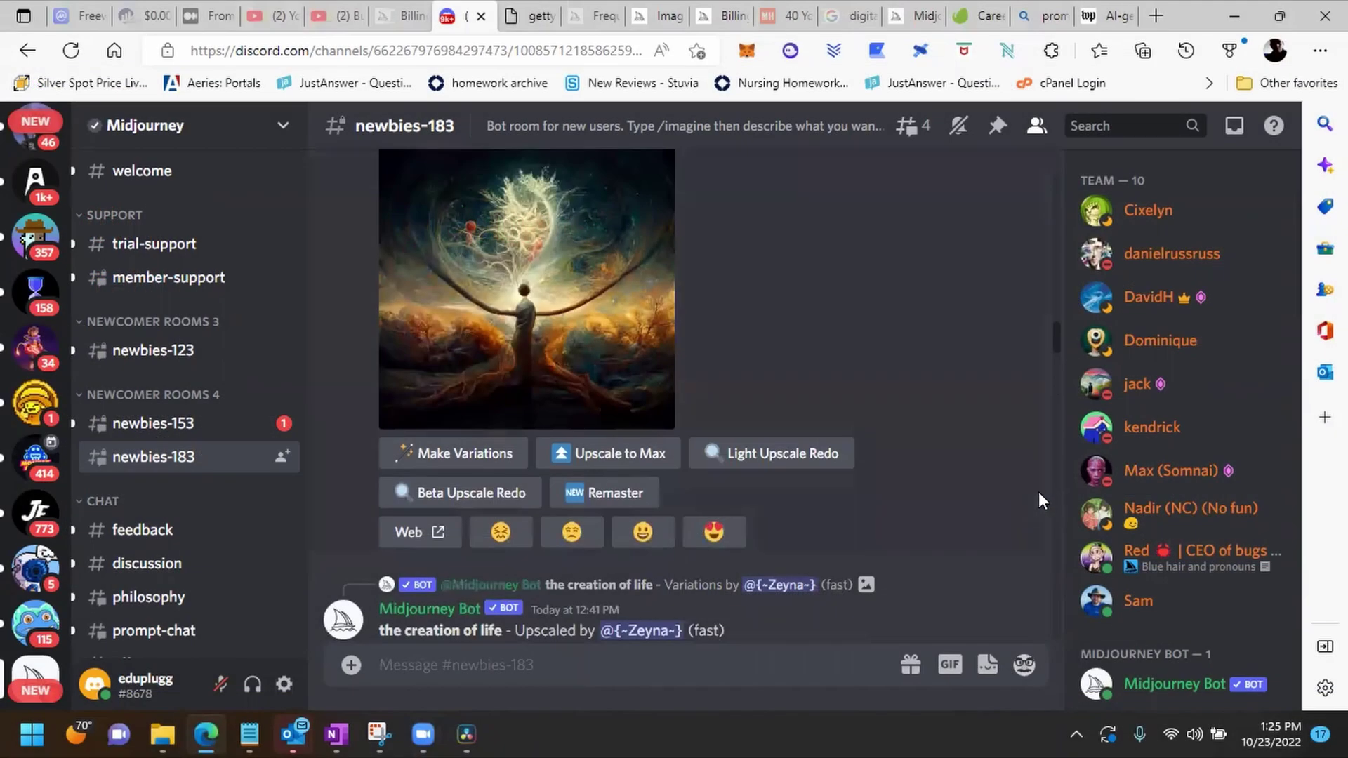
scroll(1039, 495, "down", 2)
scroll(1044, 517, "down", 8)
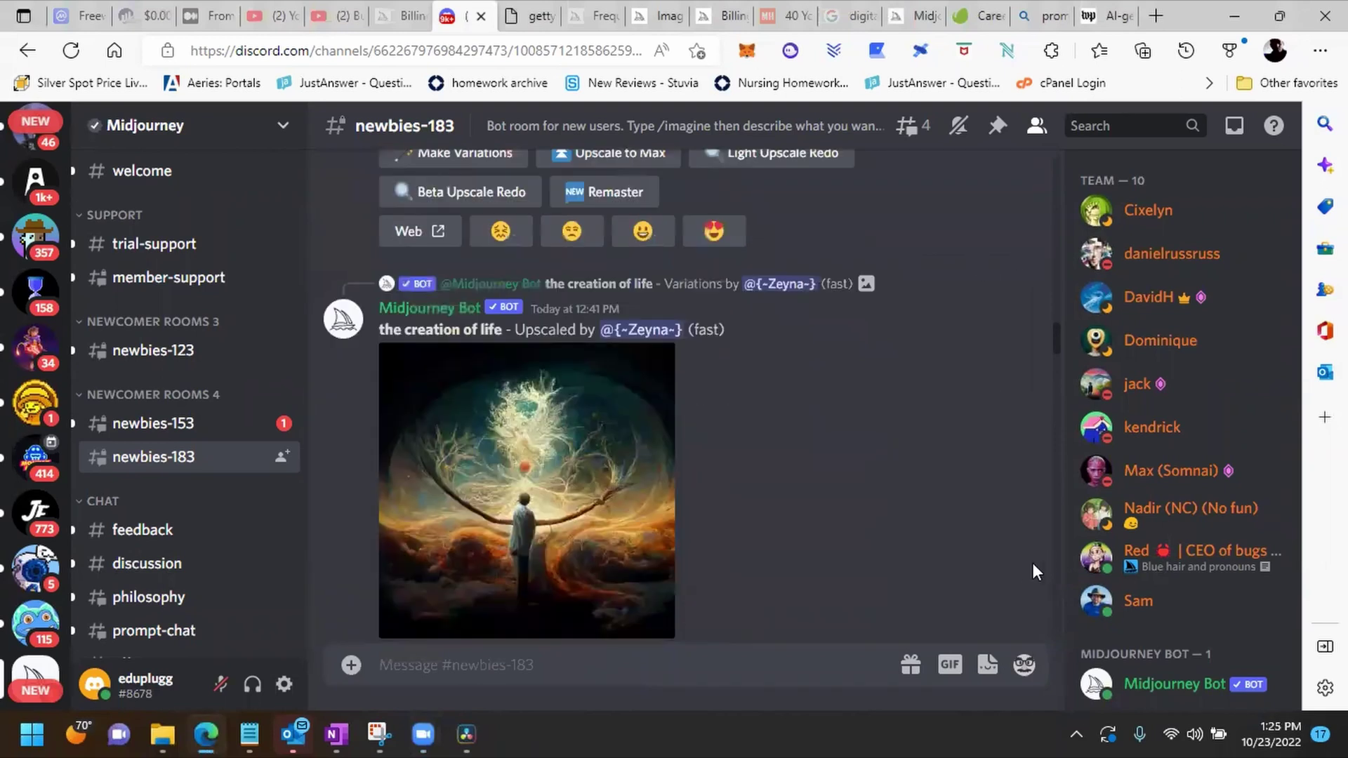
scroll(1023, 568, "down", 10)
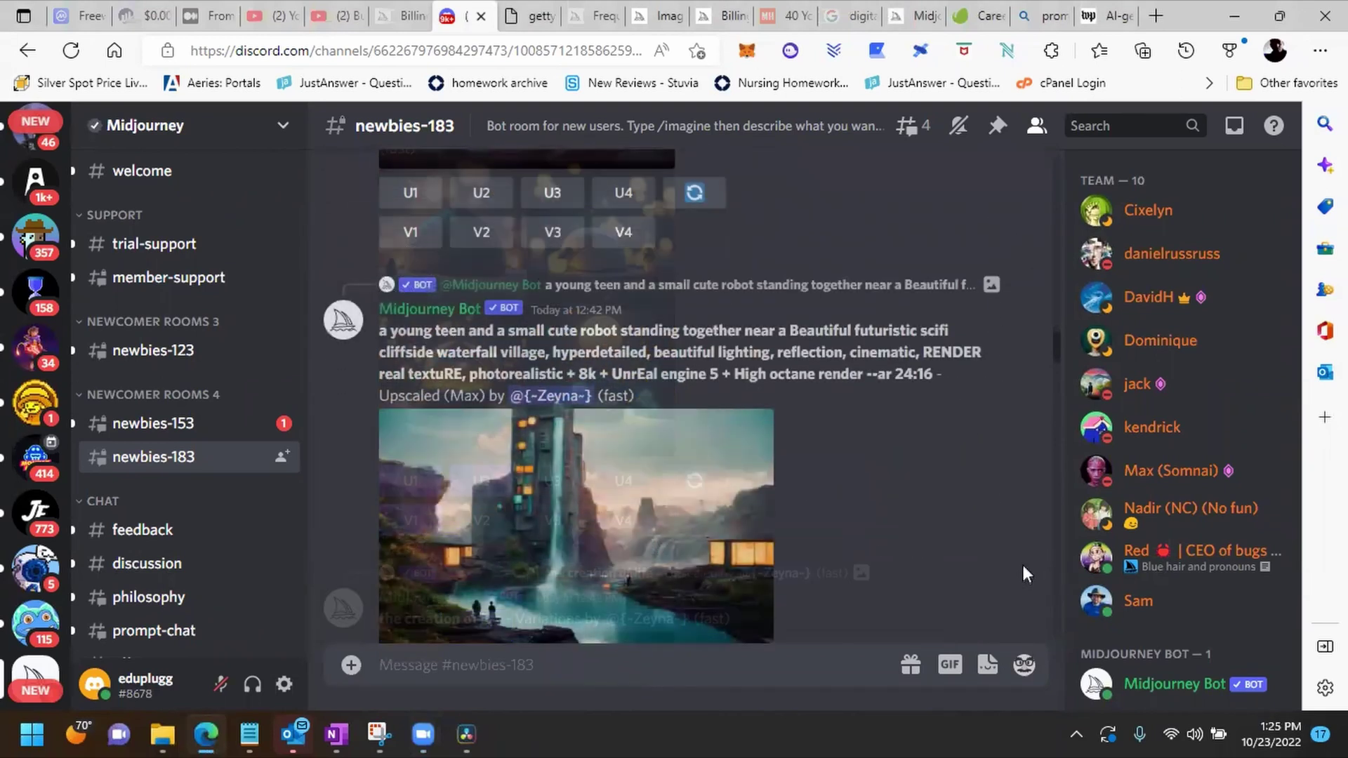
scroll(1022, 566, "down", 10)
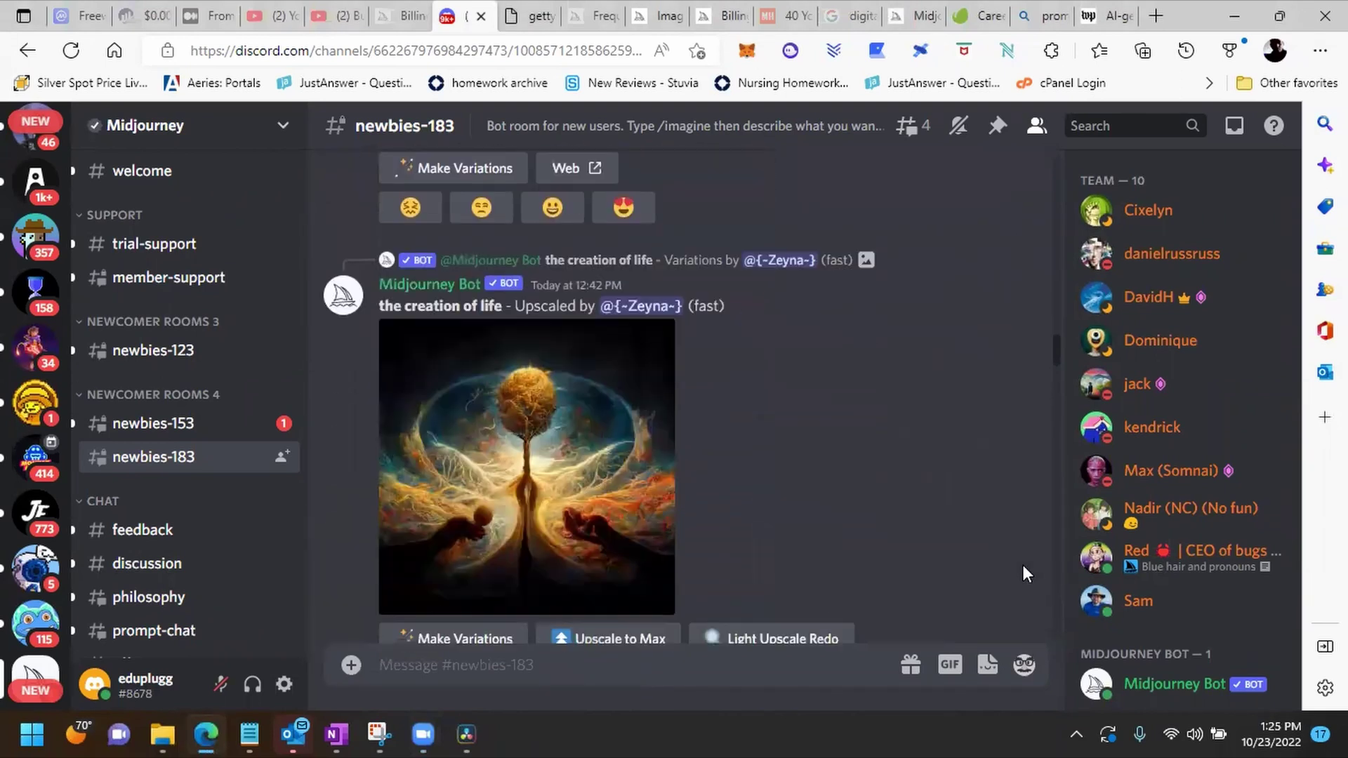
scroll(1023, 565, "down", 10)
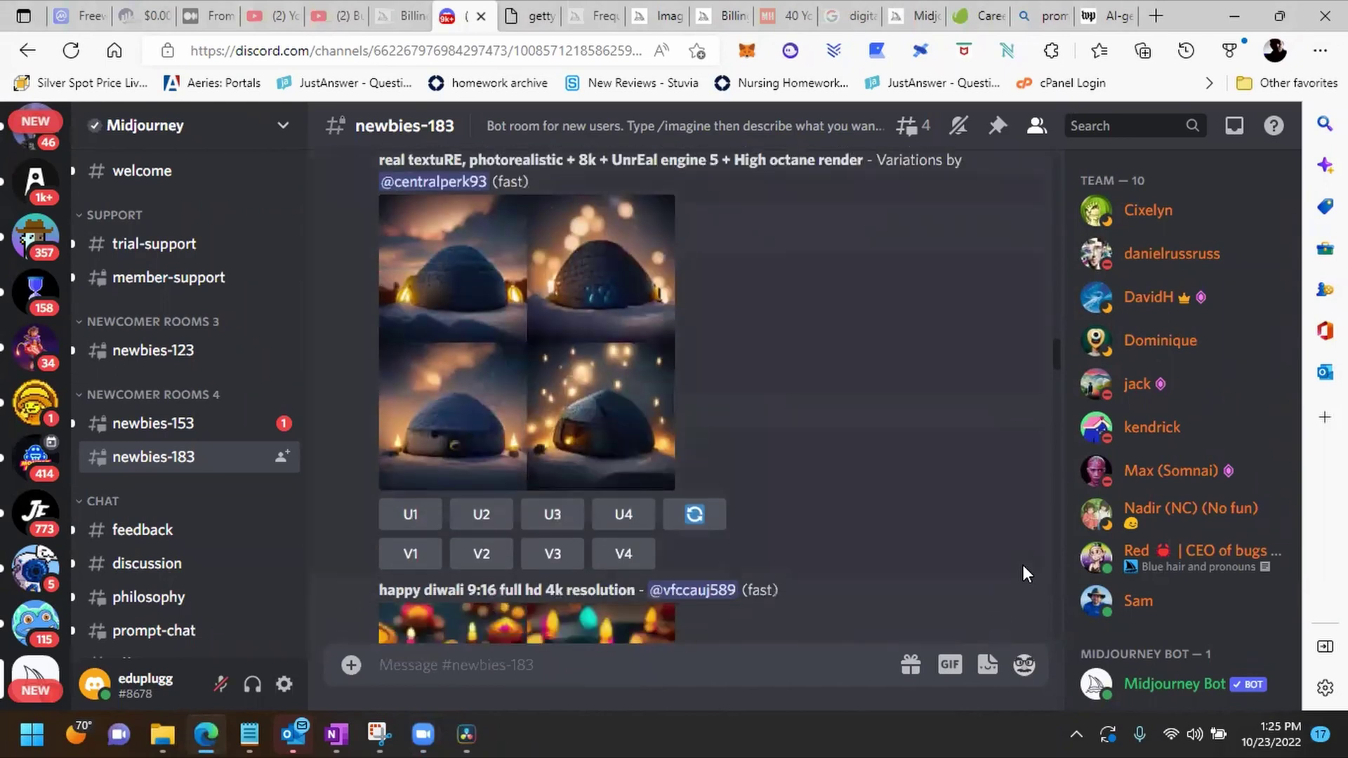
scroll(1023, 574, "down", 10)
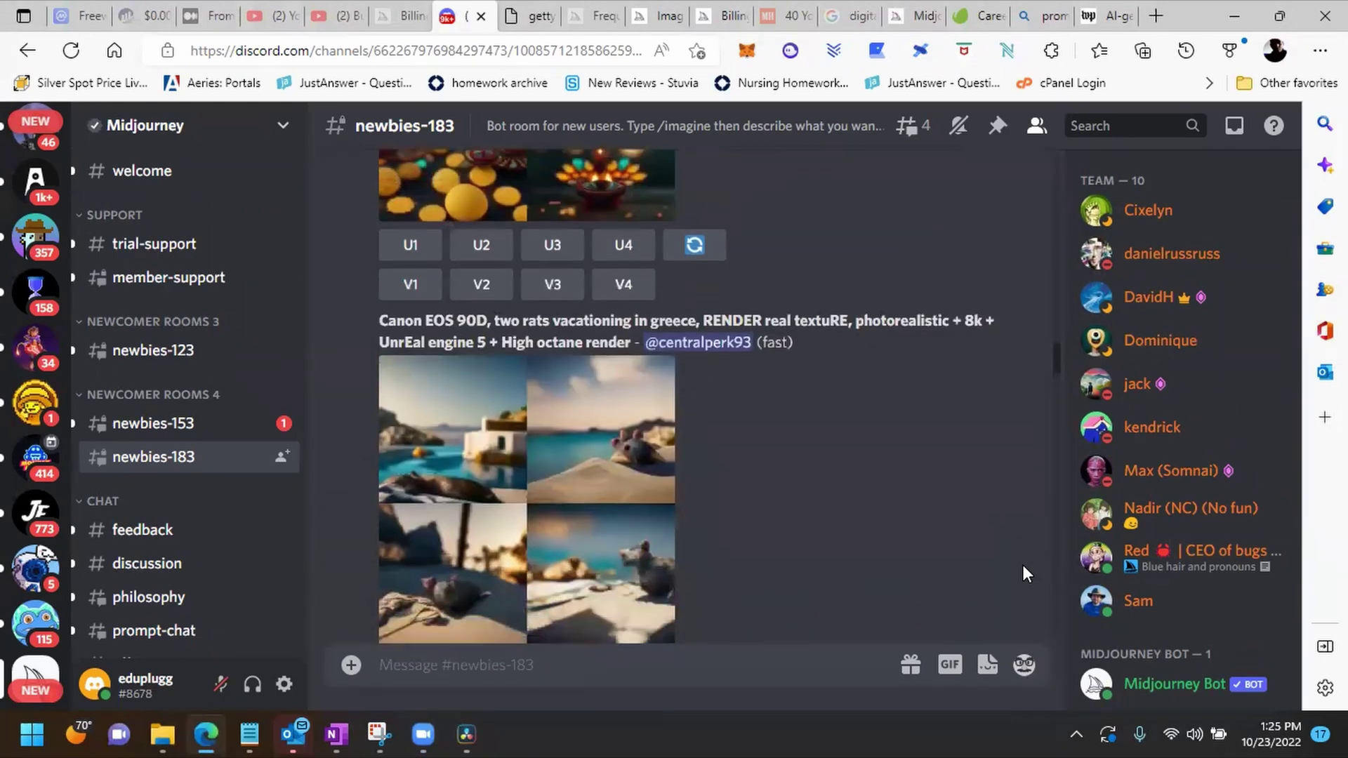
scroll(1023, 568, "down", 8)
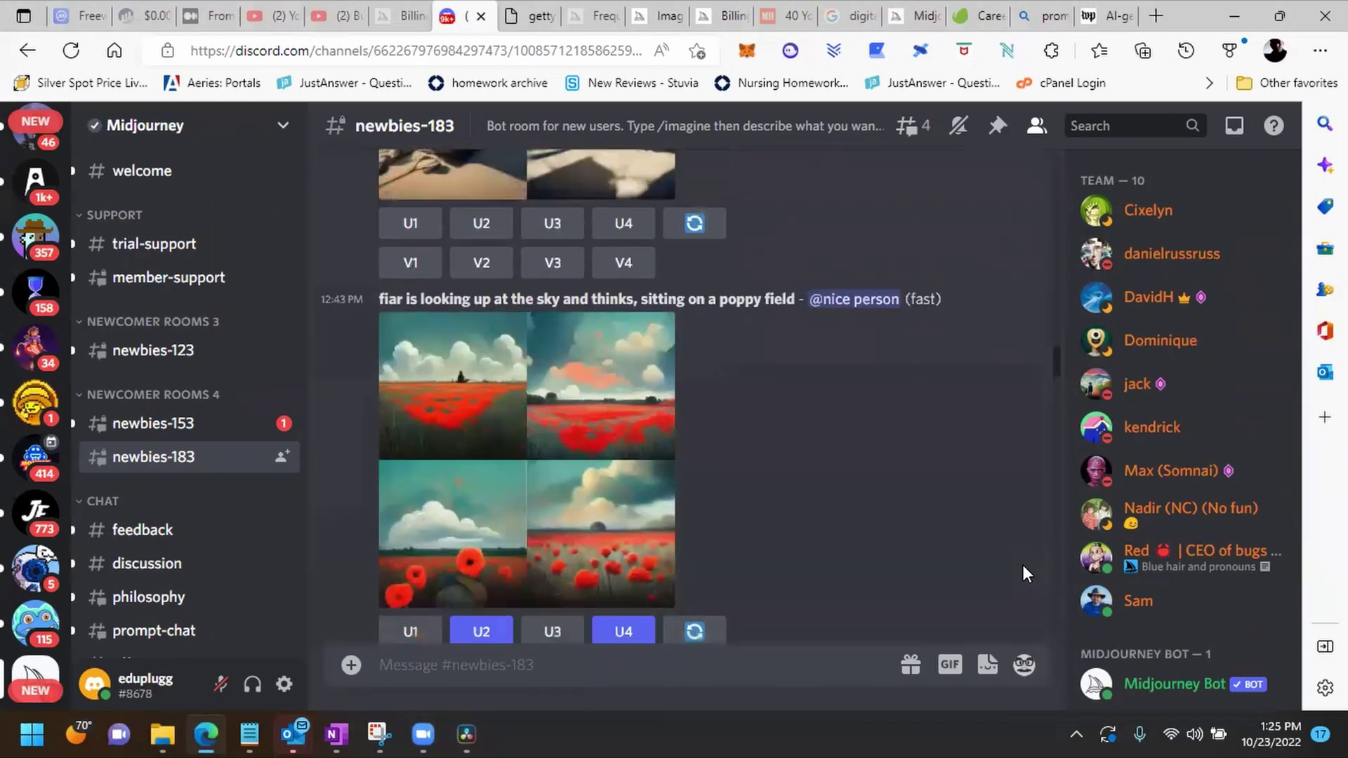
scroll(1020, 561, "down", 10)
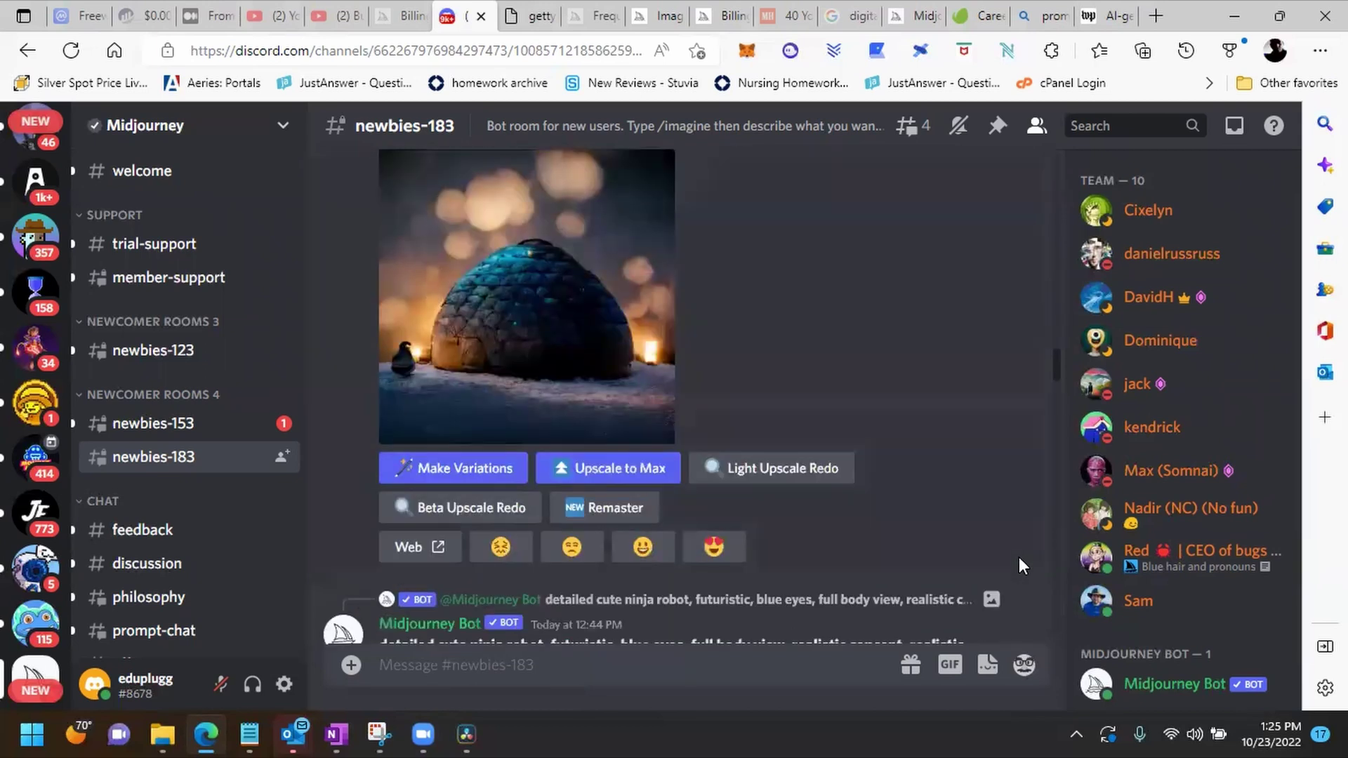
scroll(1019, 557, "down", 8)
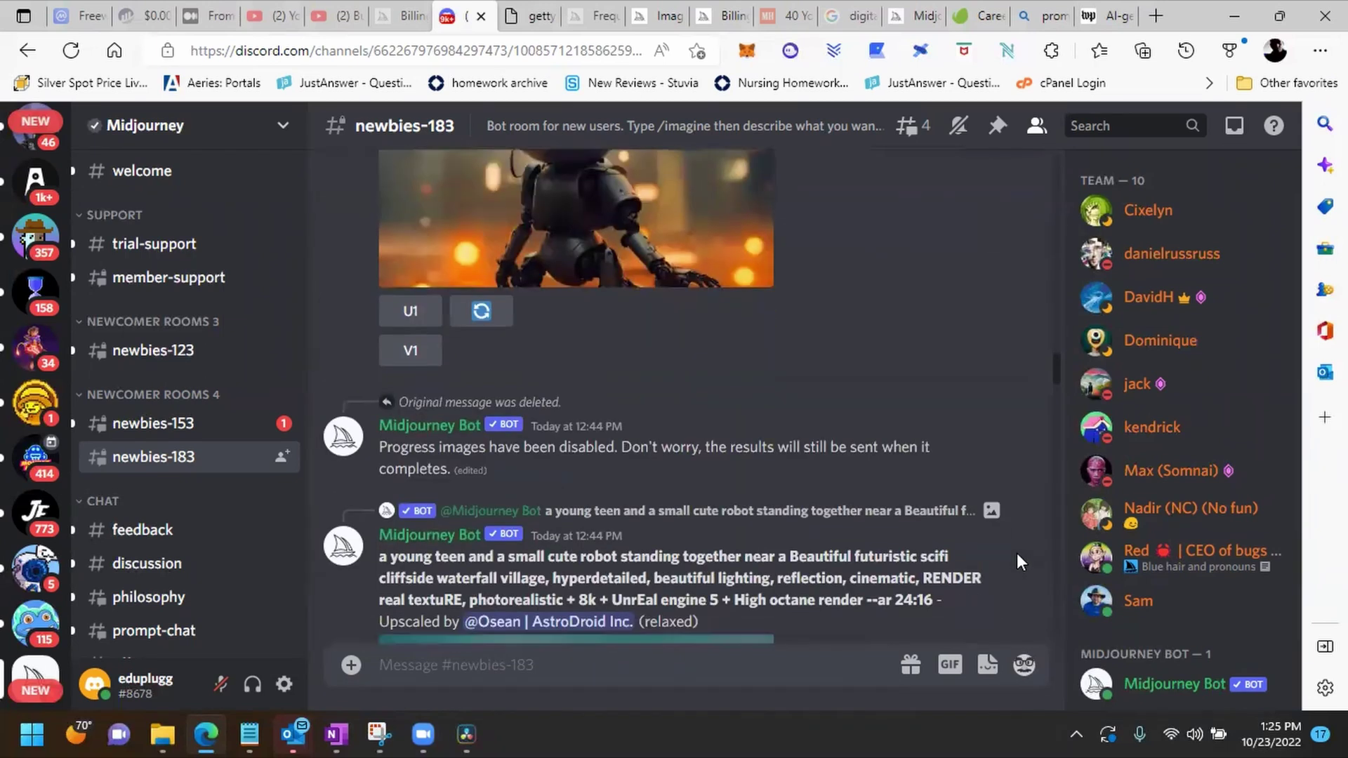
scroll(1015, 556, "down", 8)
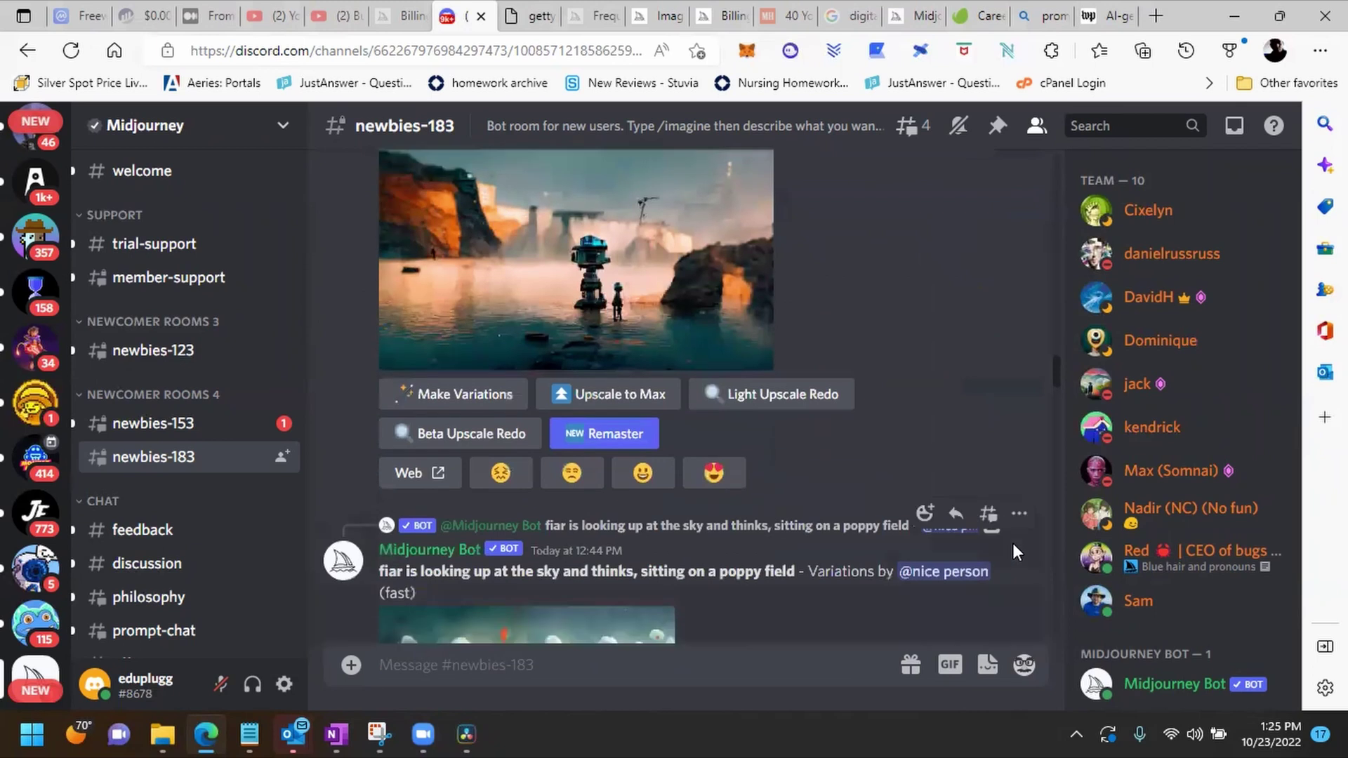
scroll(1014, 542, "down", 8)
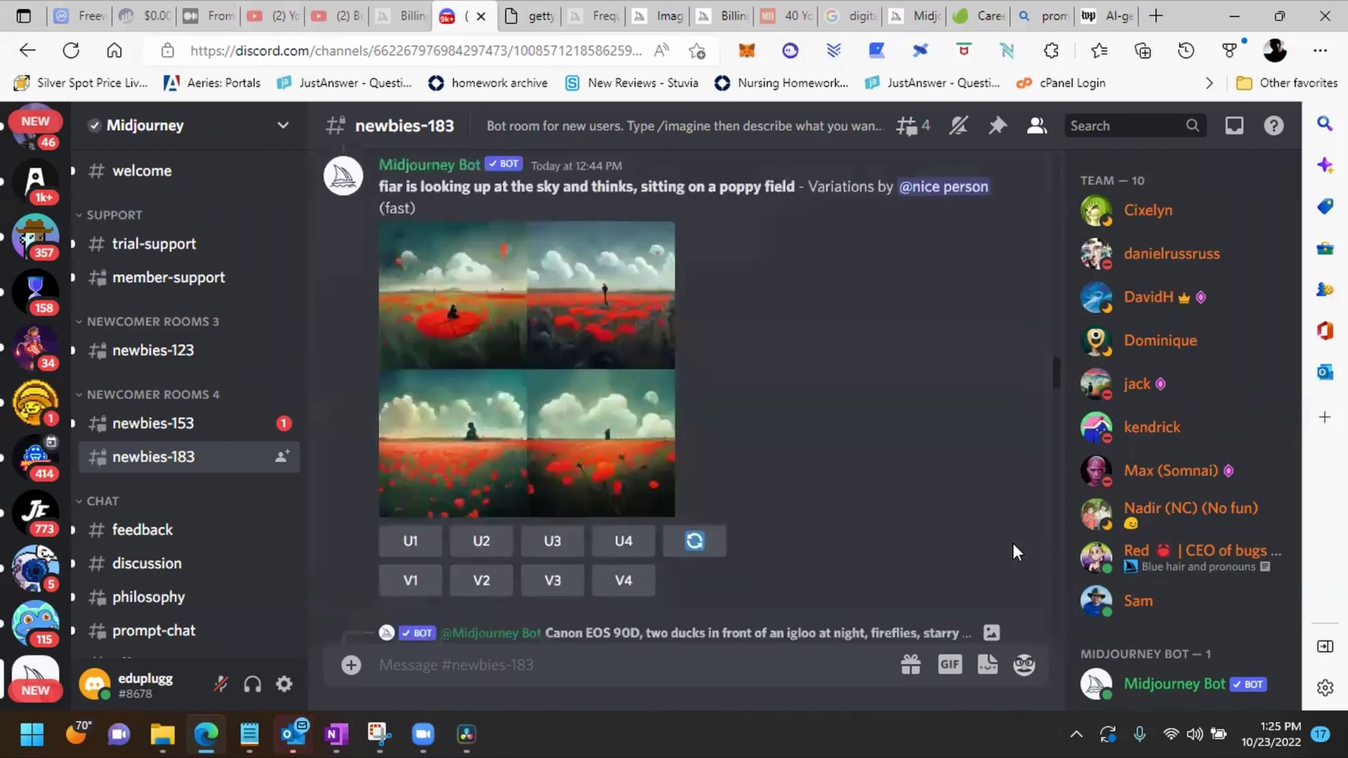
scroll(1012, 542, "down", 3)
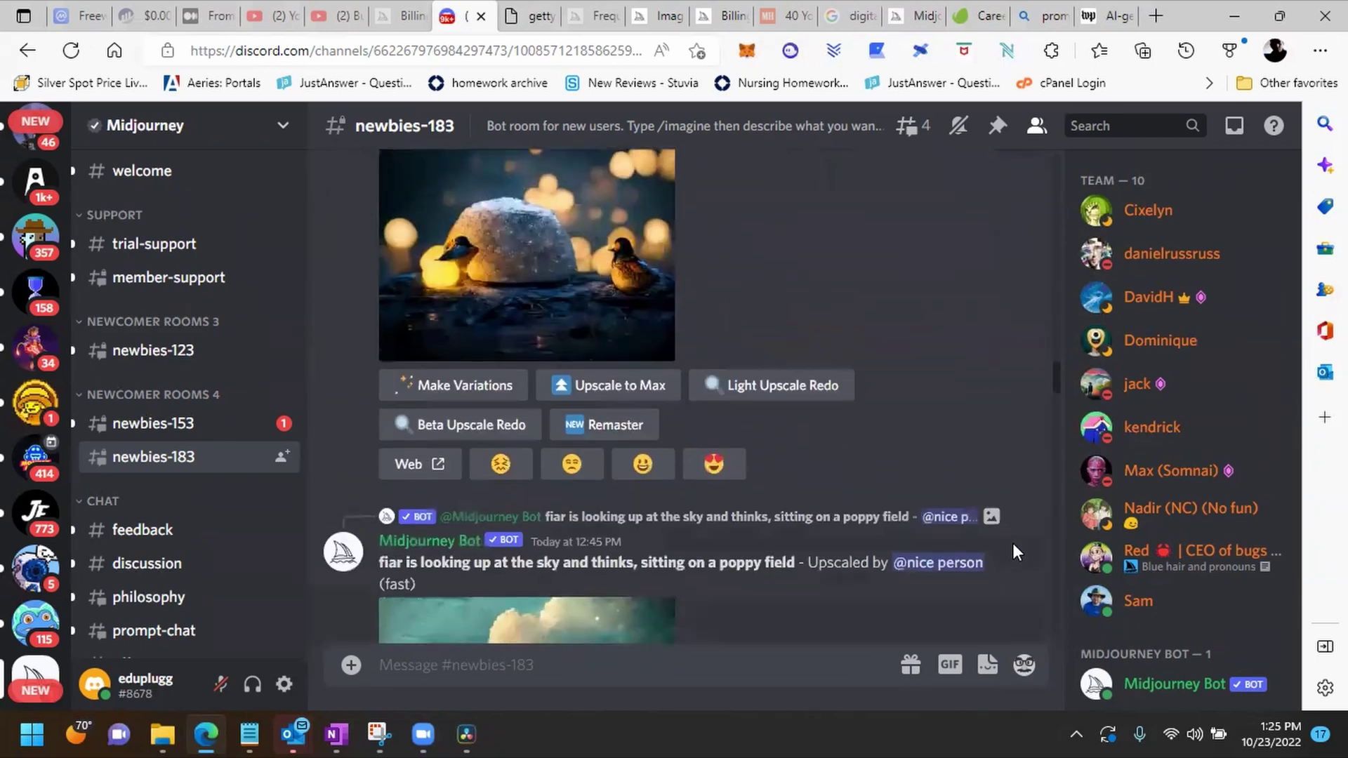
scroll(1033, 584, "down", 3)
scroll(1031, 583, "down", 3)
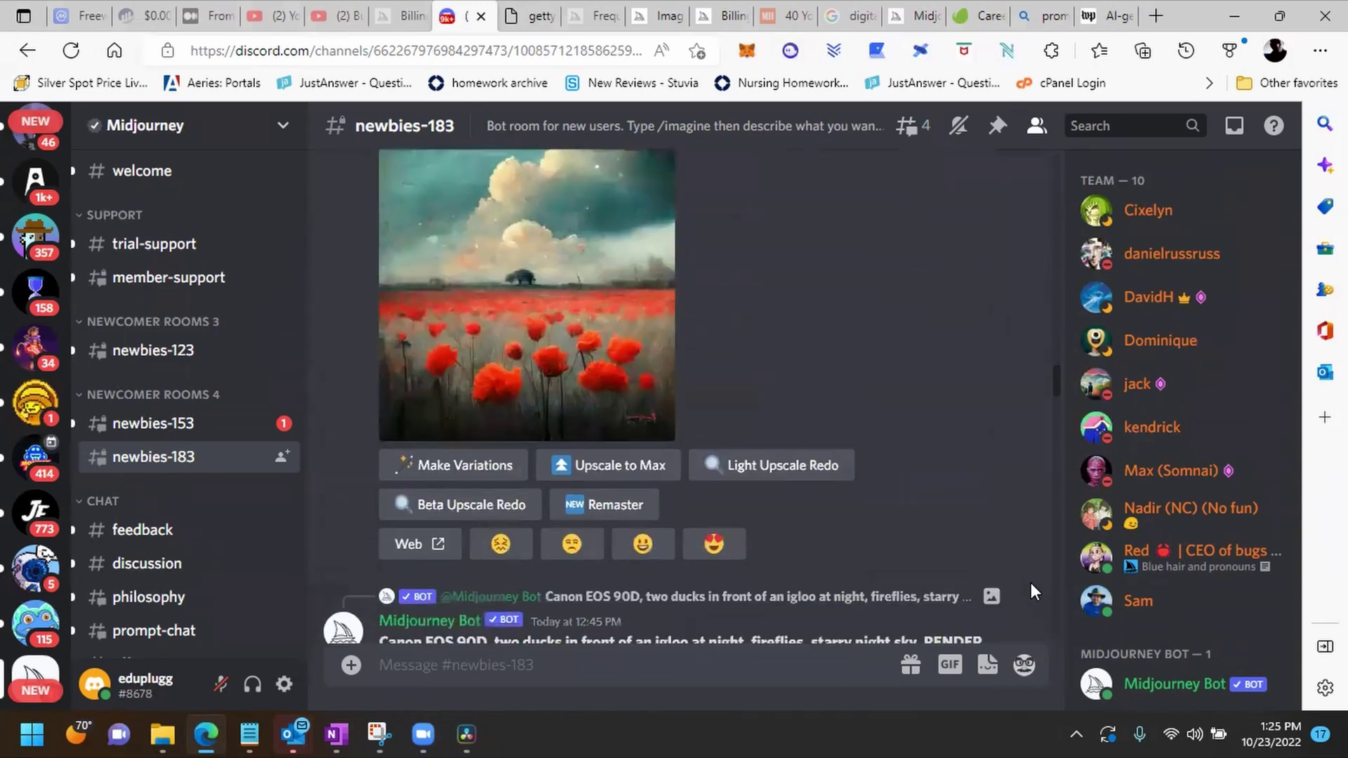
scroll(1030, 581, "down", 6)
scroll(1026, 578, "down", 7)
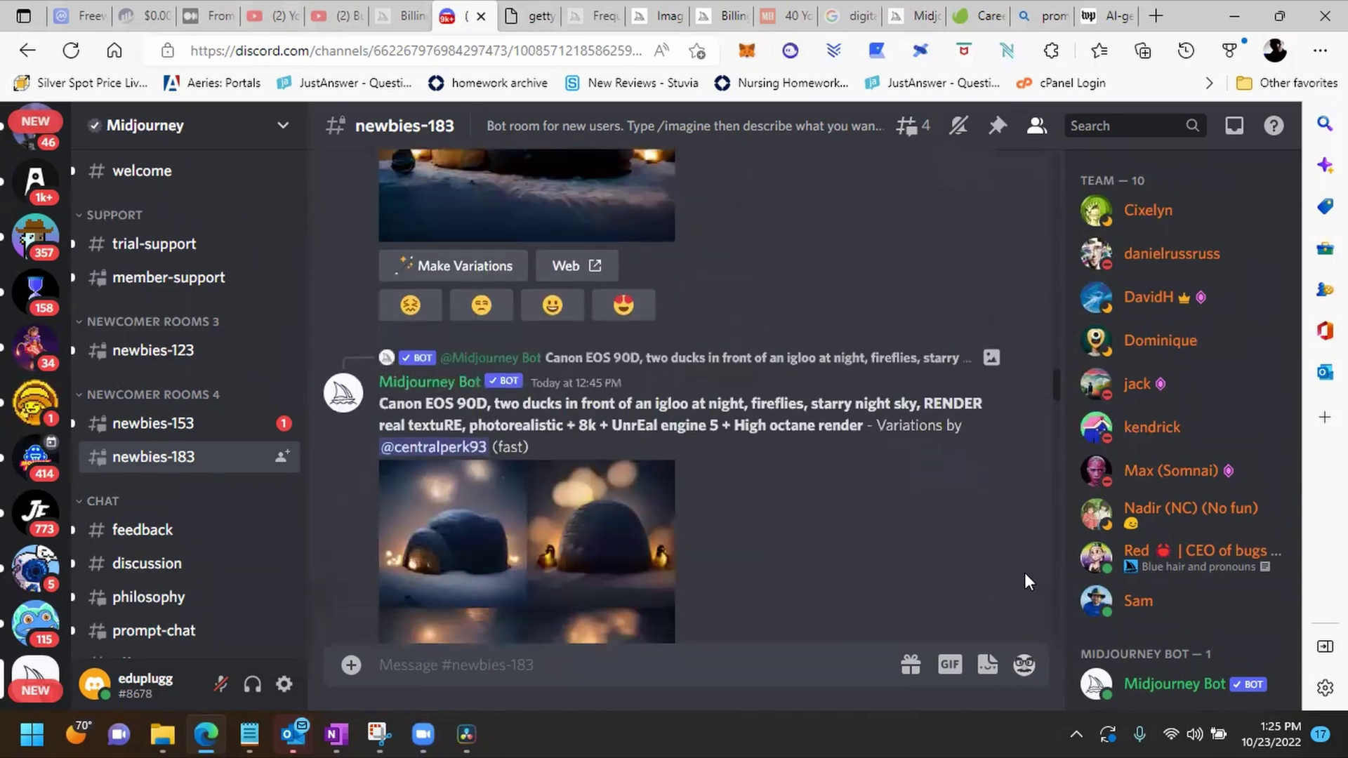
scroll(1025, 582, "down", 10)
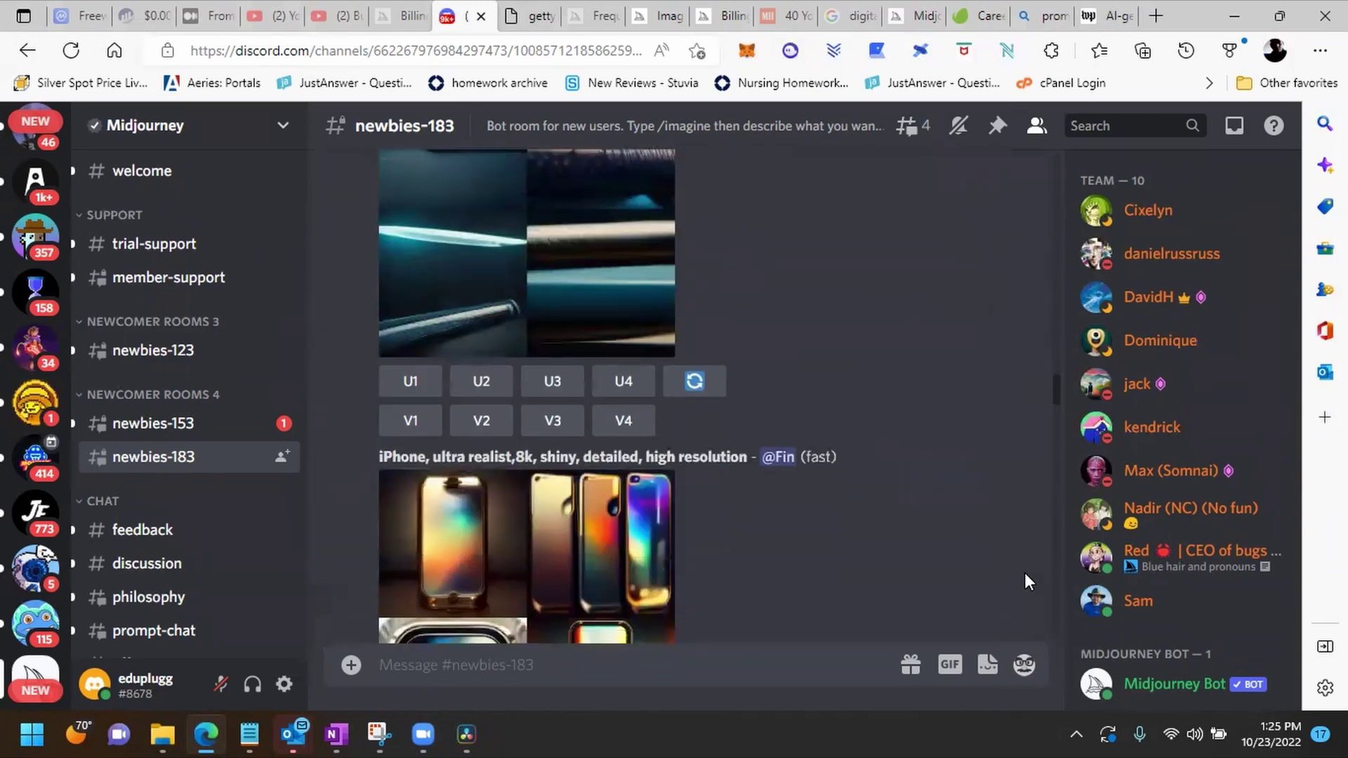
scroll(1025, 581, "down", 12)
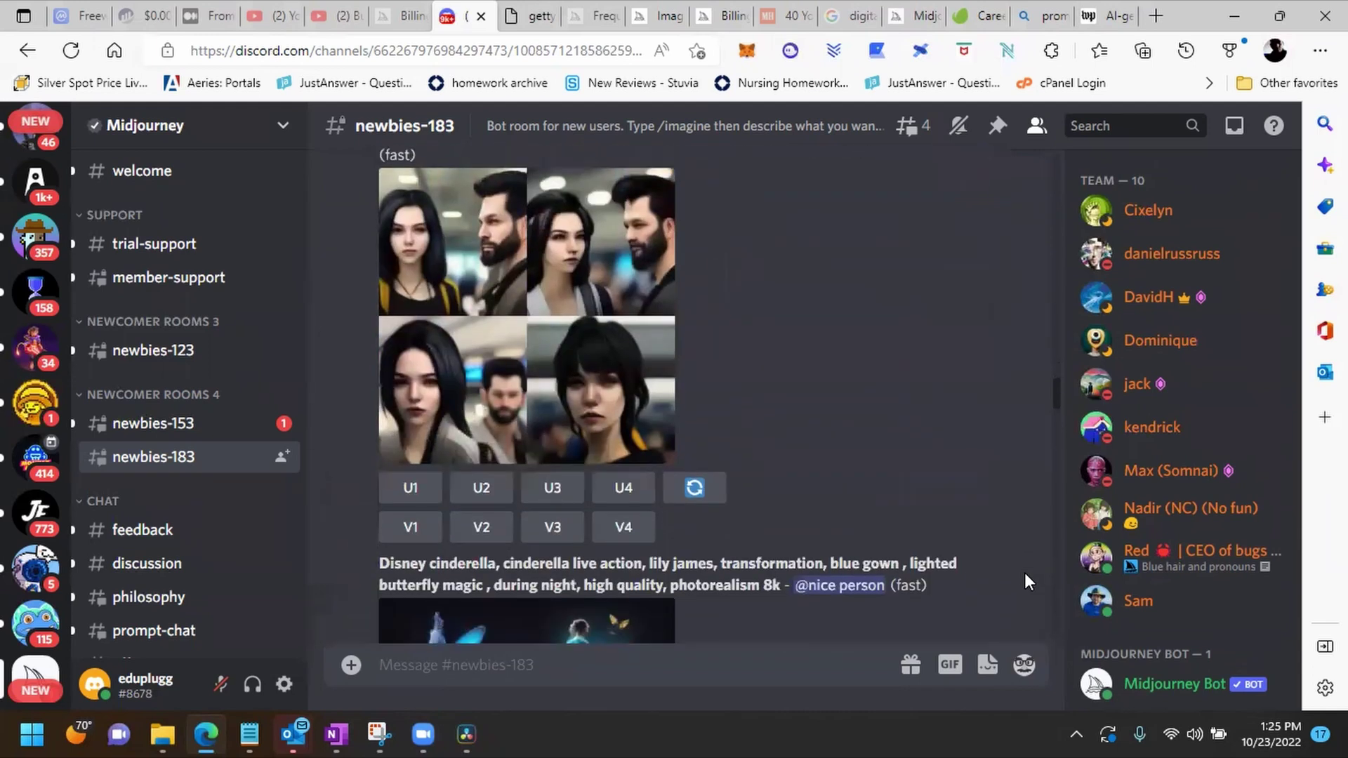
scroll(1024, 574, "down", 12)
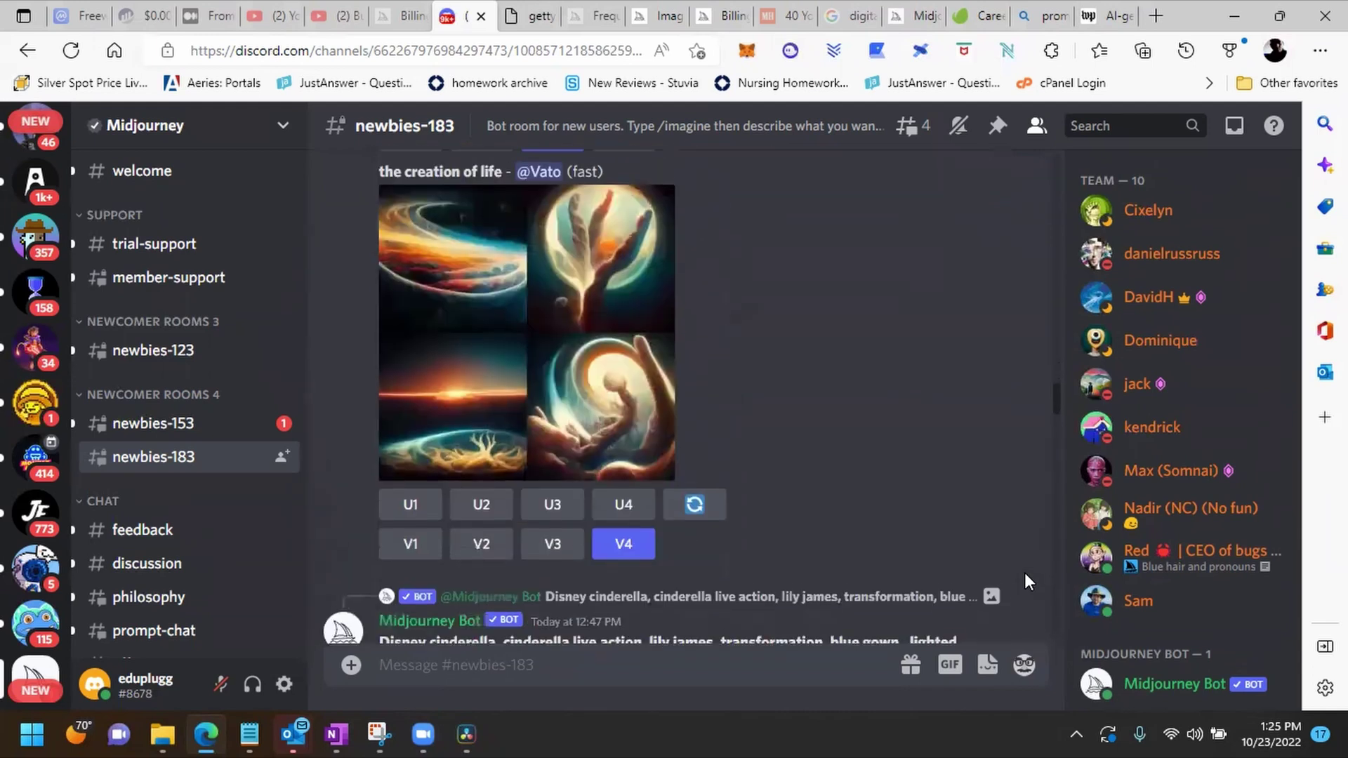
scroll(1025, 582, "down", 12)
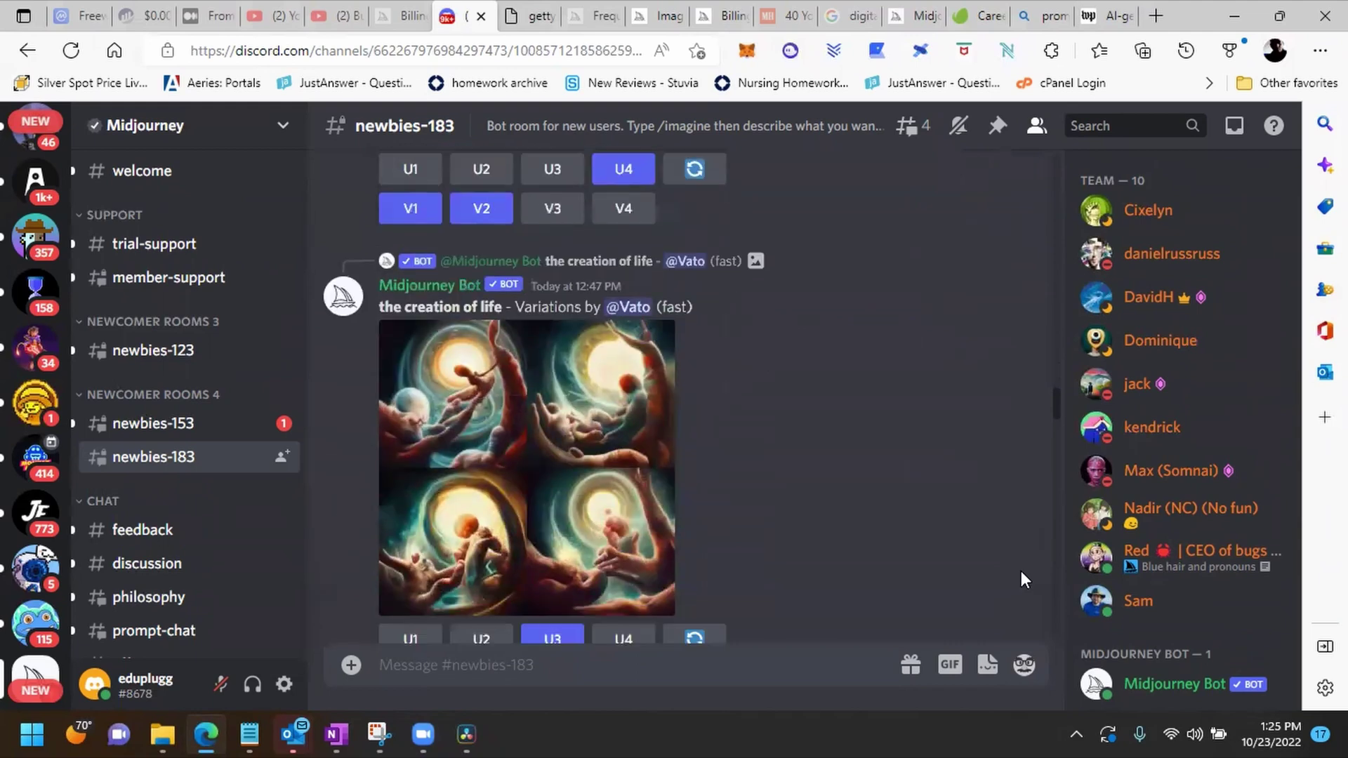
scroll(1024, 580, "down", 10)
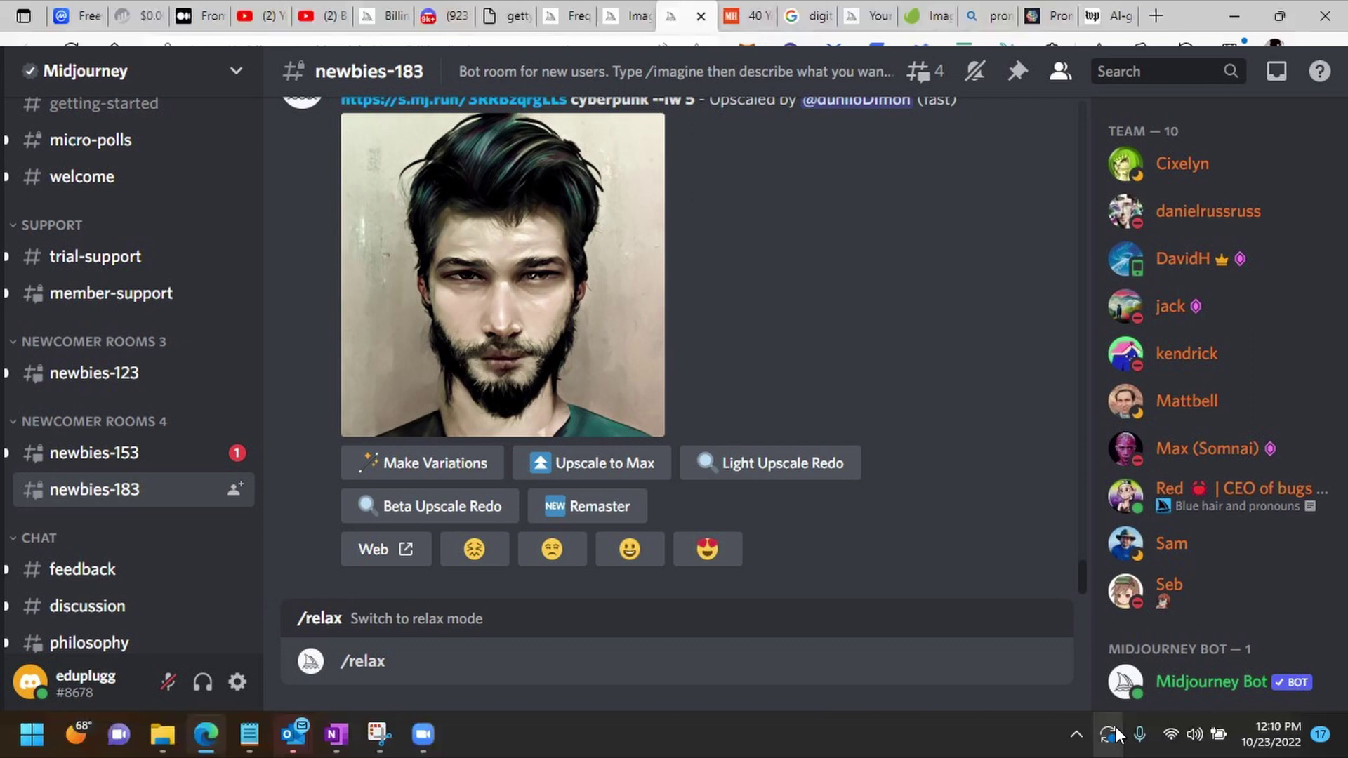
key("alt+Tab")
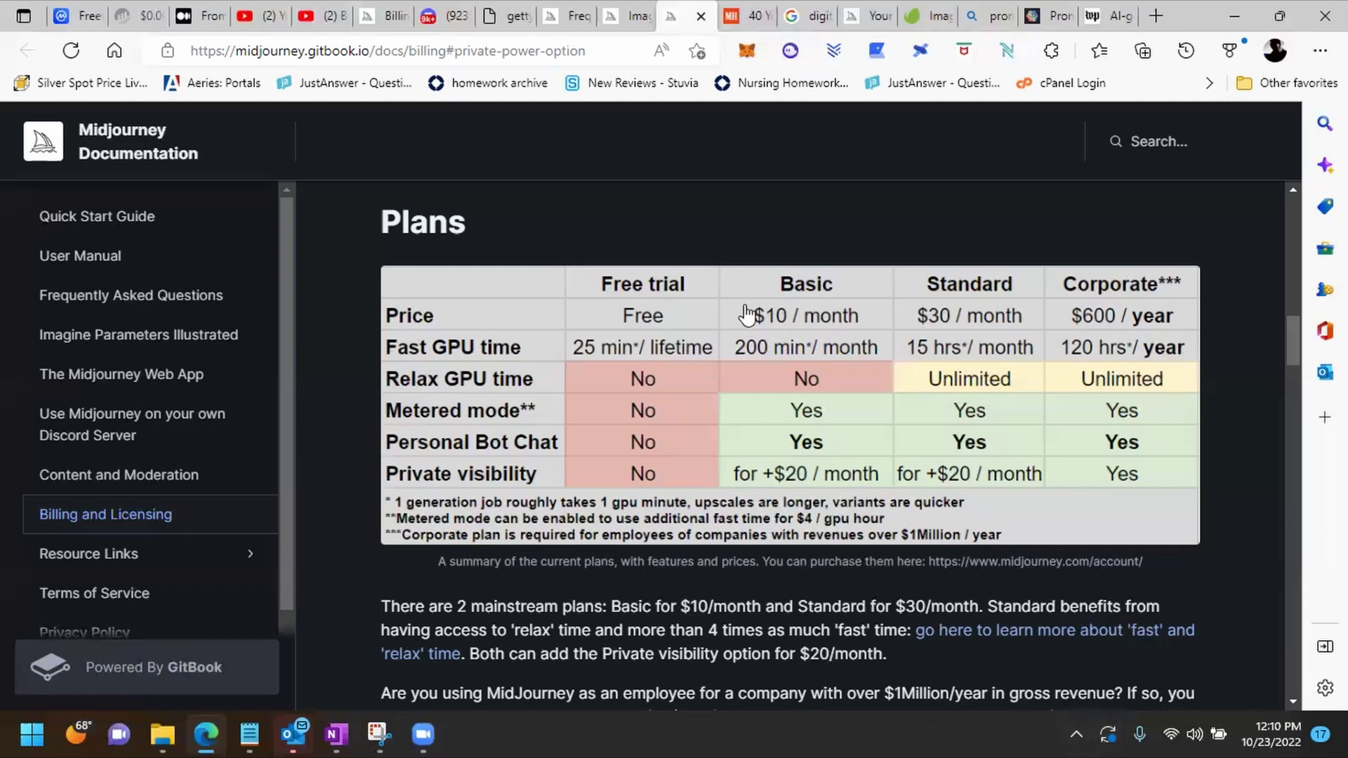
key("alt+Tab")
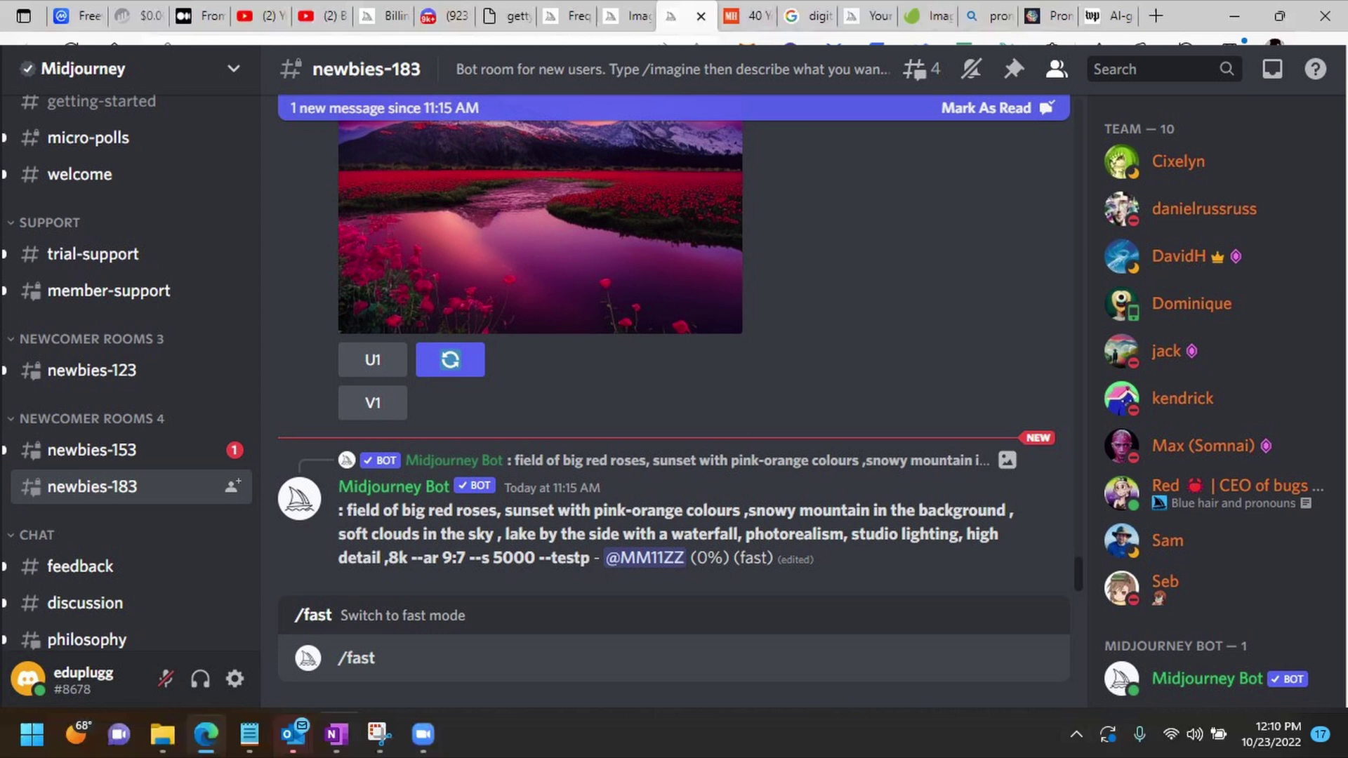
key("alt+Tab")
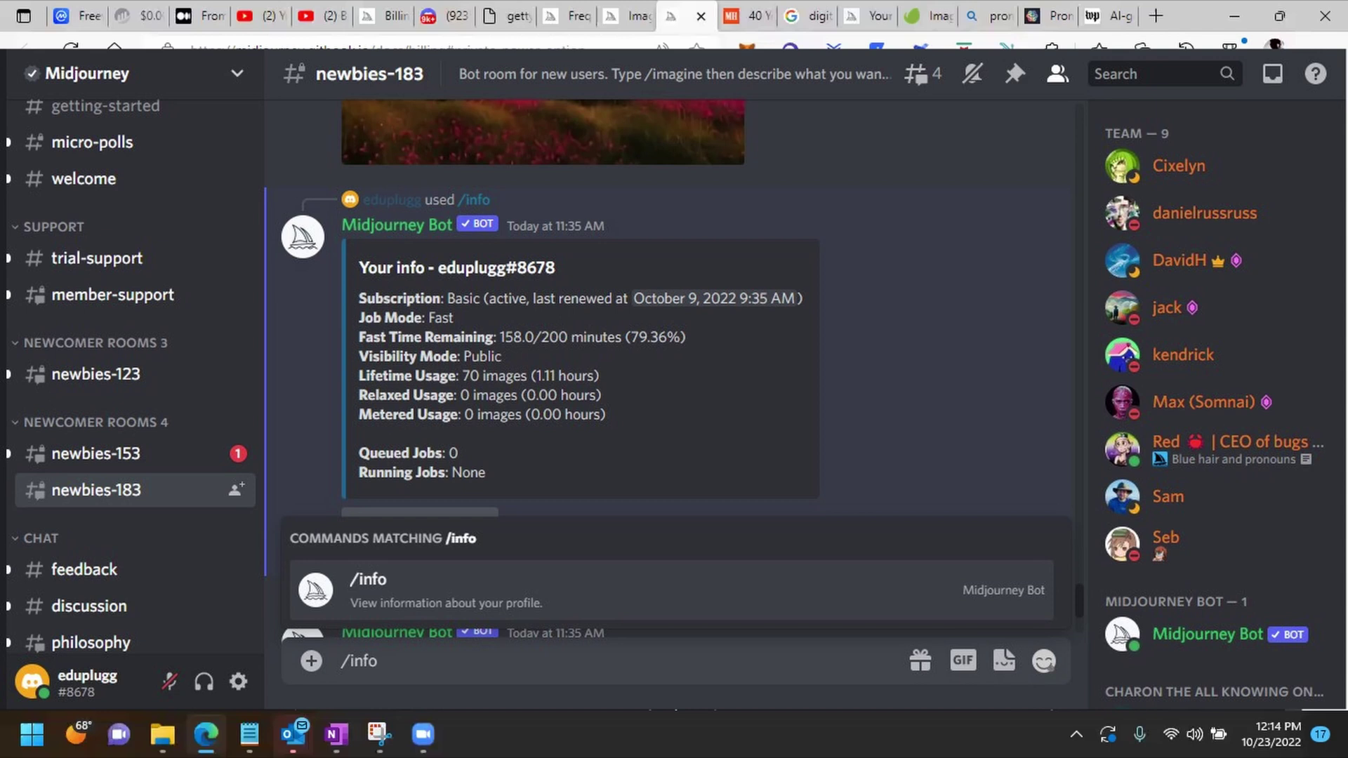
- Switch from Discord back to the Plans table in the Midjourney billing docs
key("alt+Tab")
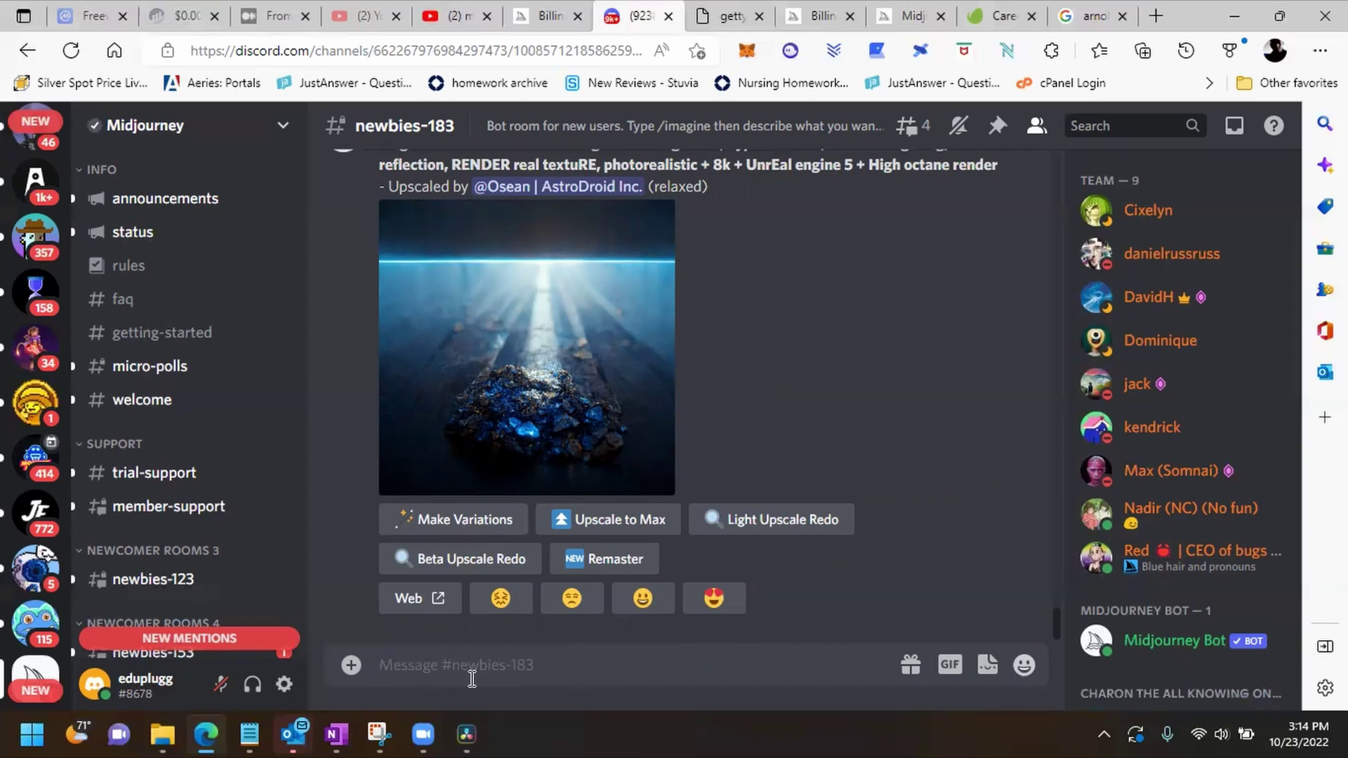
- Start an /imagine command in the newbies-183 message box
type("/")
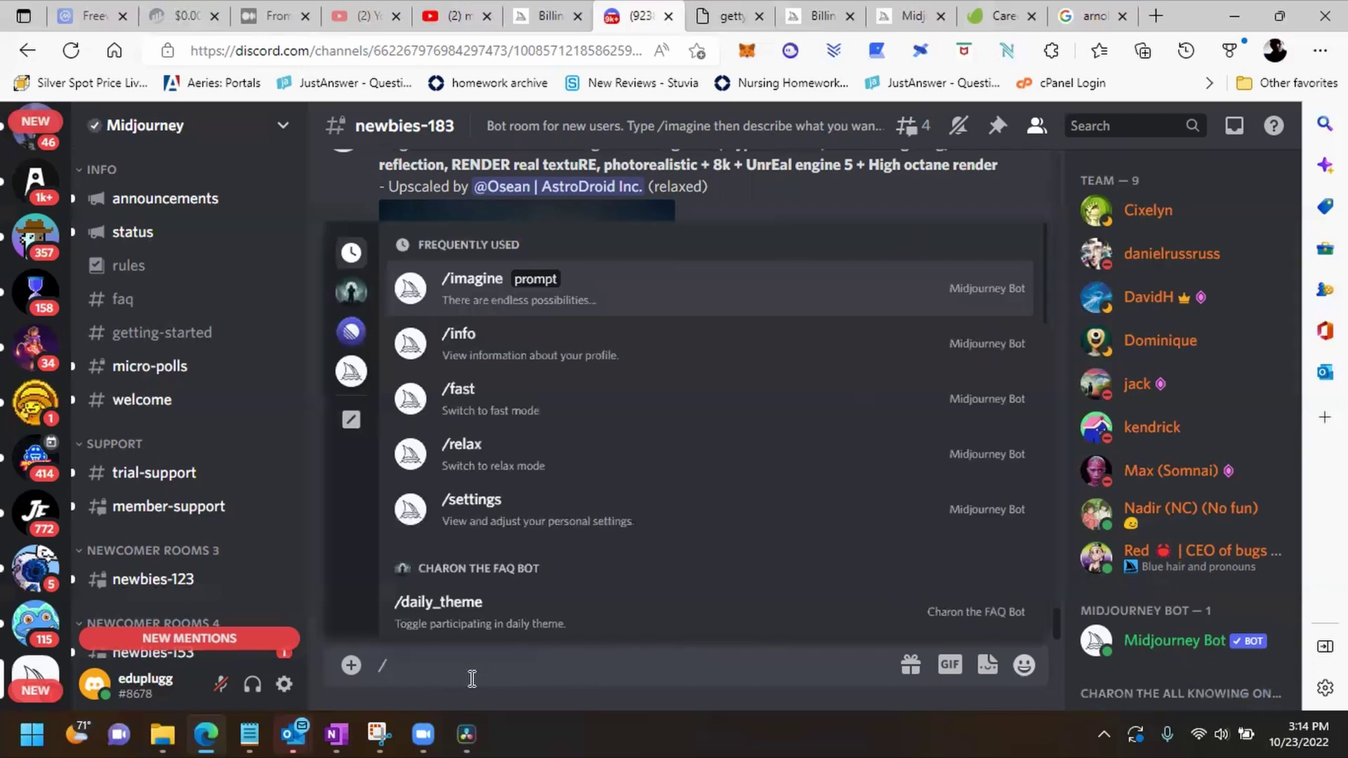
type("imag")
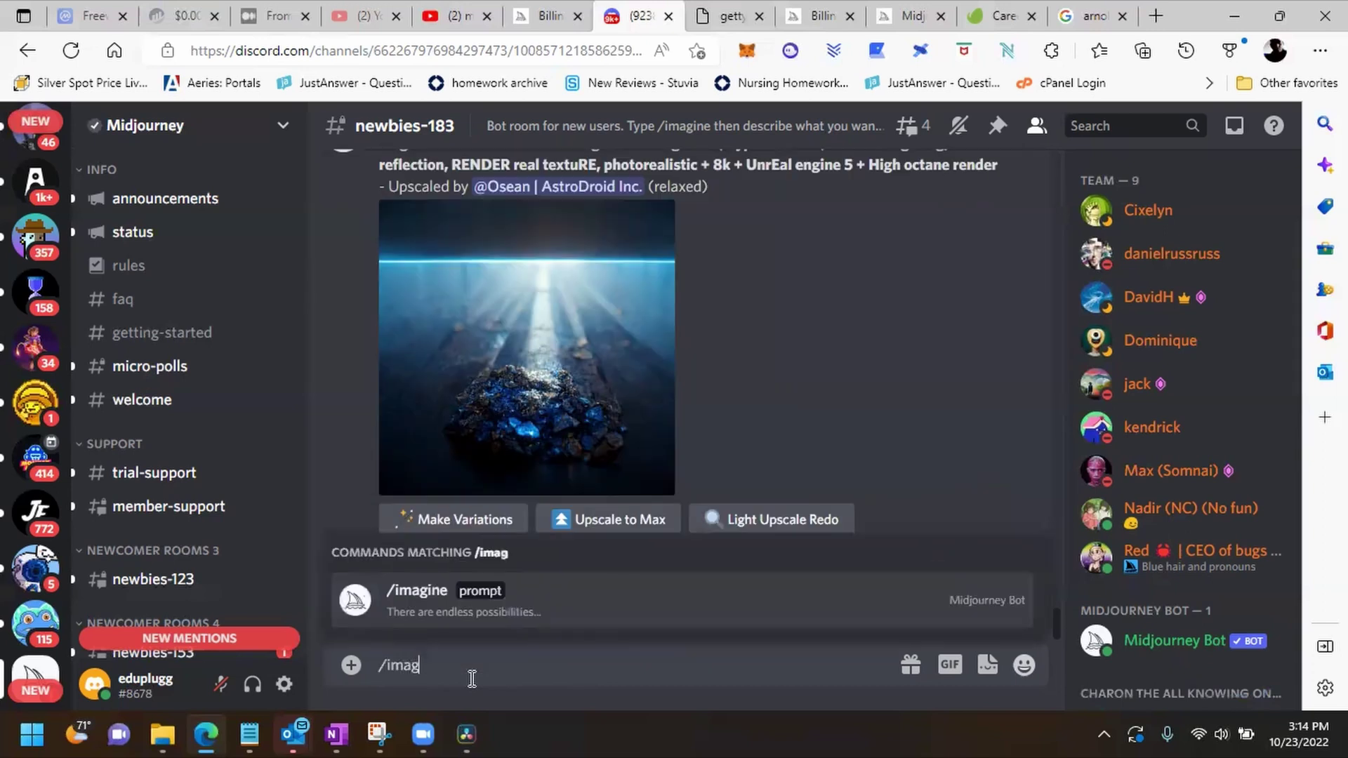
type("ine")
key("Tab")
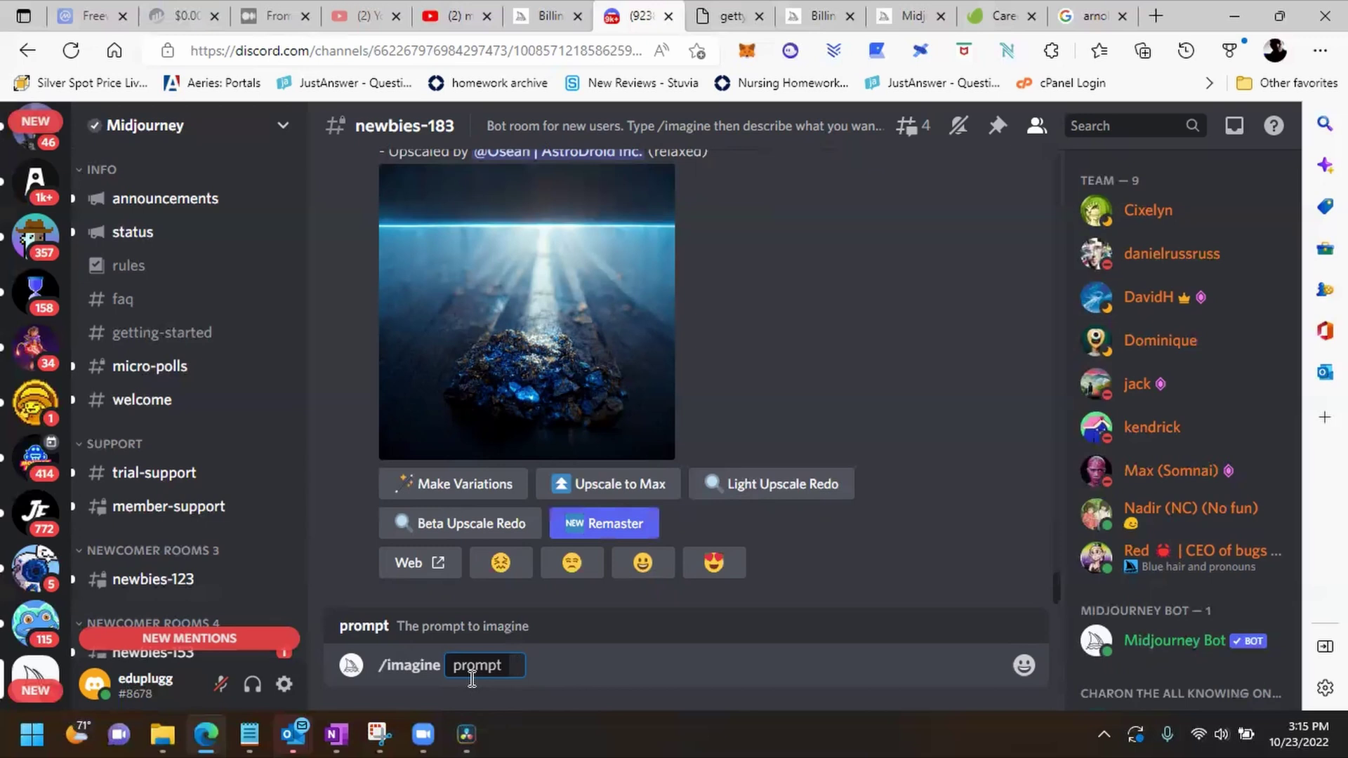
- Copy the black-and-white bodybuilder photo's image link from the getty tab, then return to Discord
left_click(728, 17)
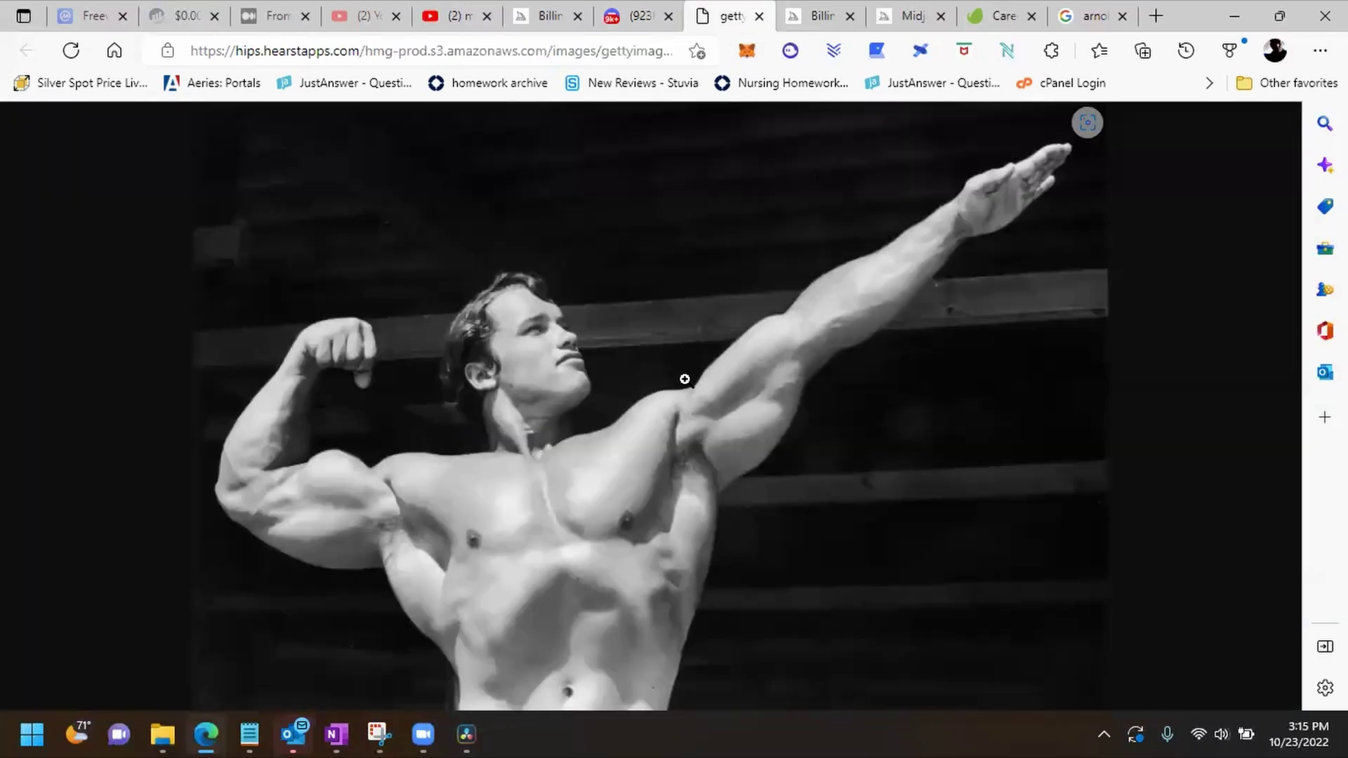
right_click(734, 339)
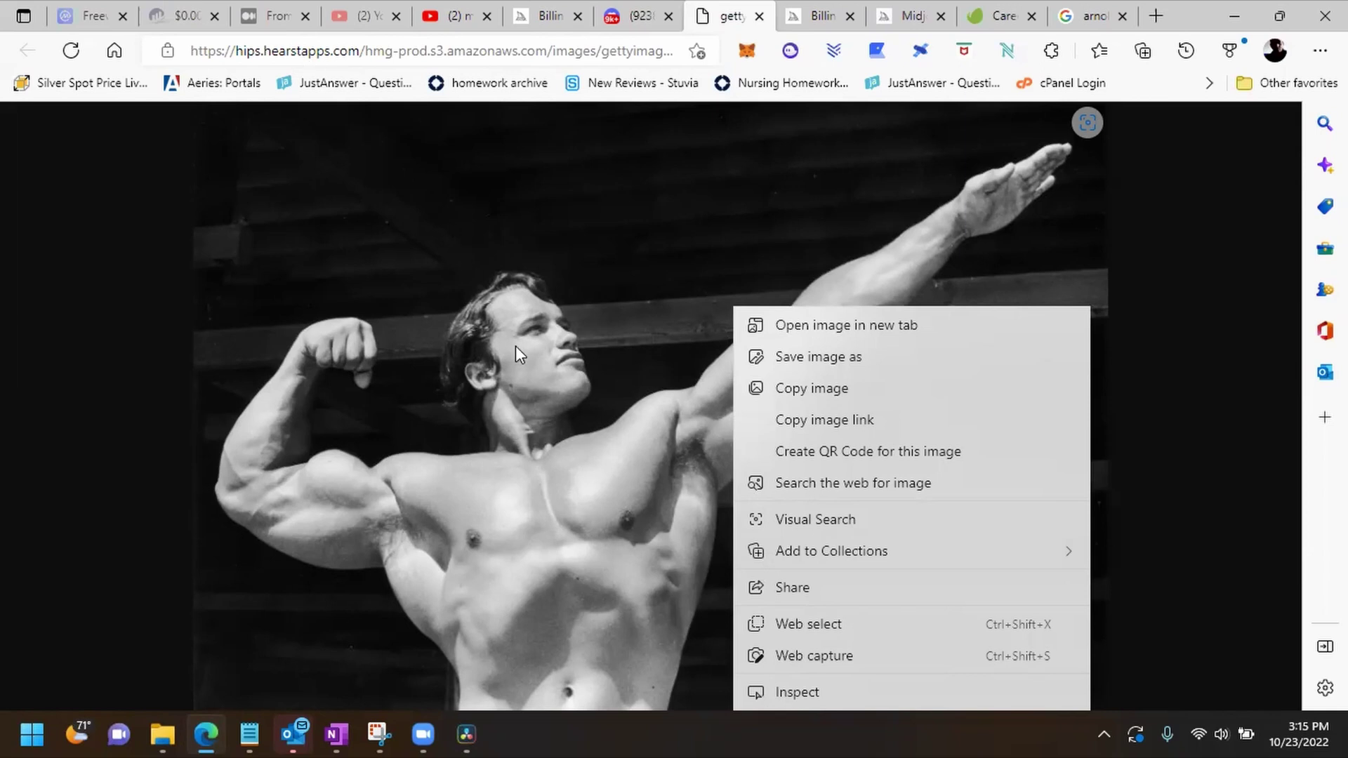
left_click(813, 419)
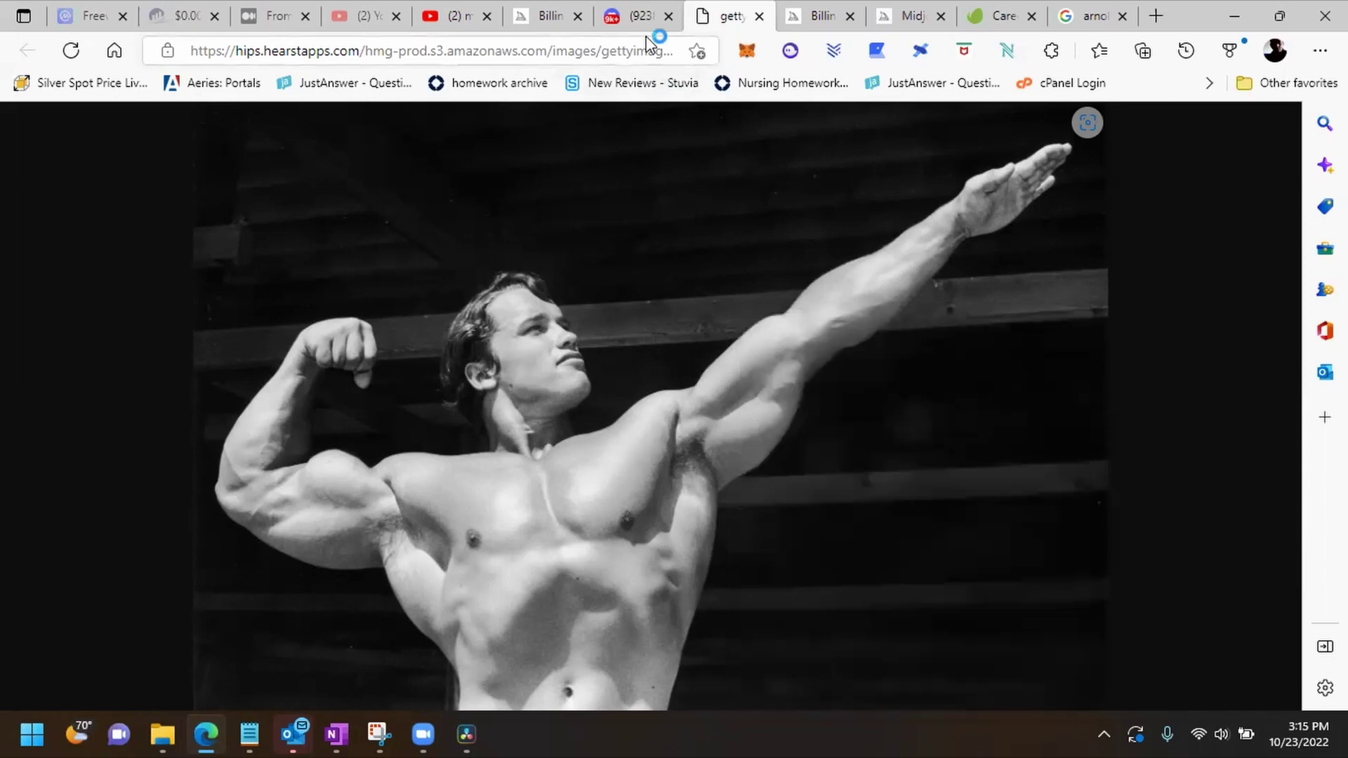
left_click(635, 16)
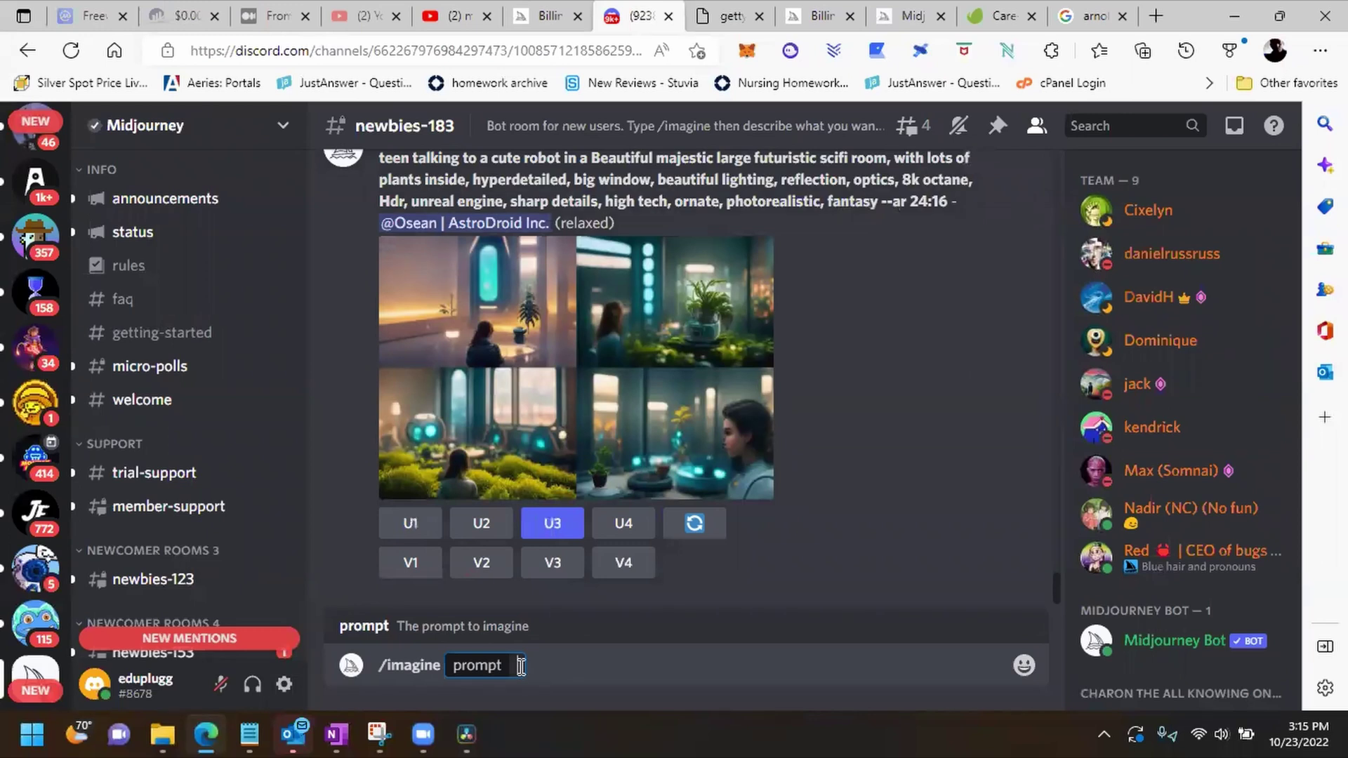
- Paste the photo URL into the /imagine prompt and copy the prepared prompt line from Notepad
type("https://hips.hearstapps.com/hmg-prod.s3.amazonaws.com/images/gettyimages-3238896-master-1522429936.jpg")
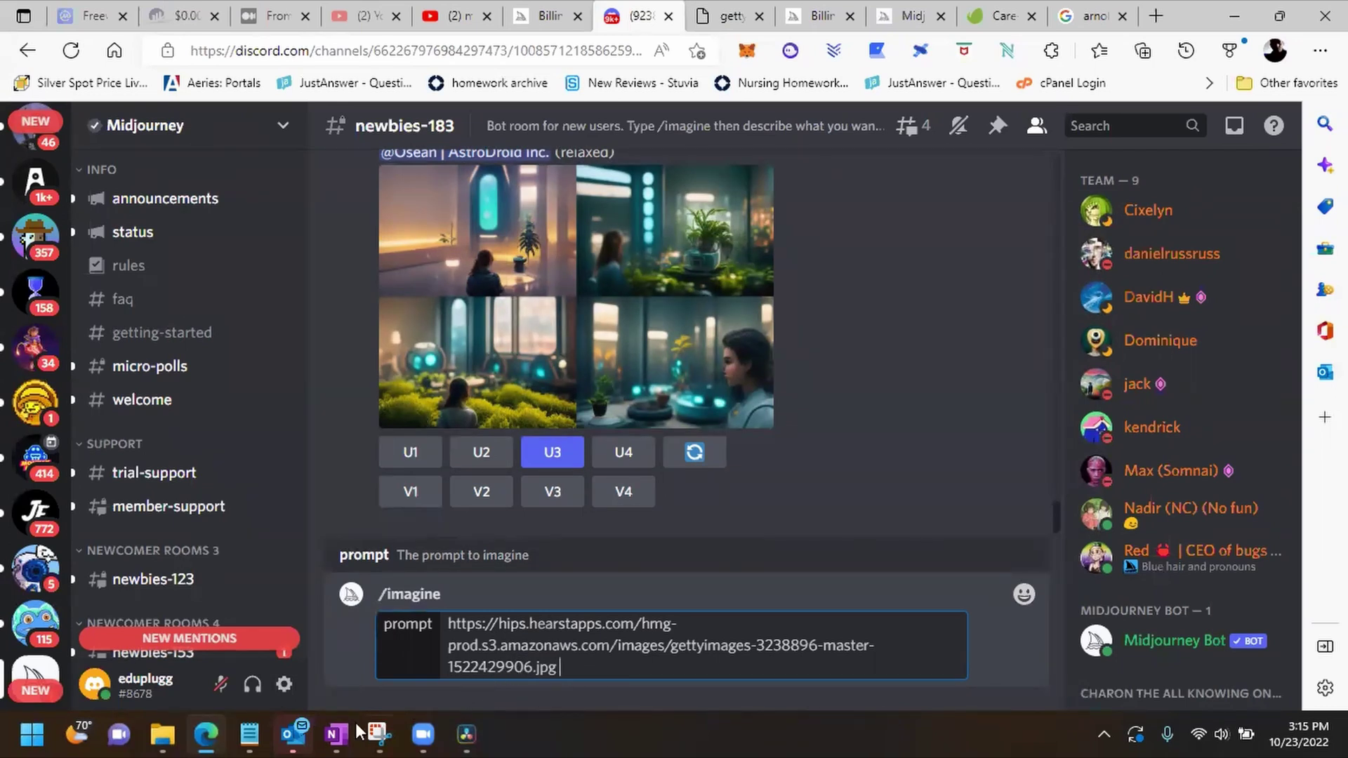
left_click(250, 734)
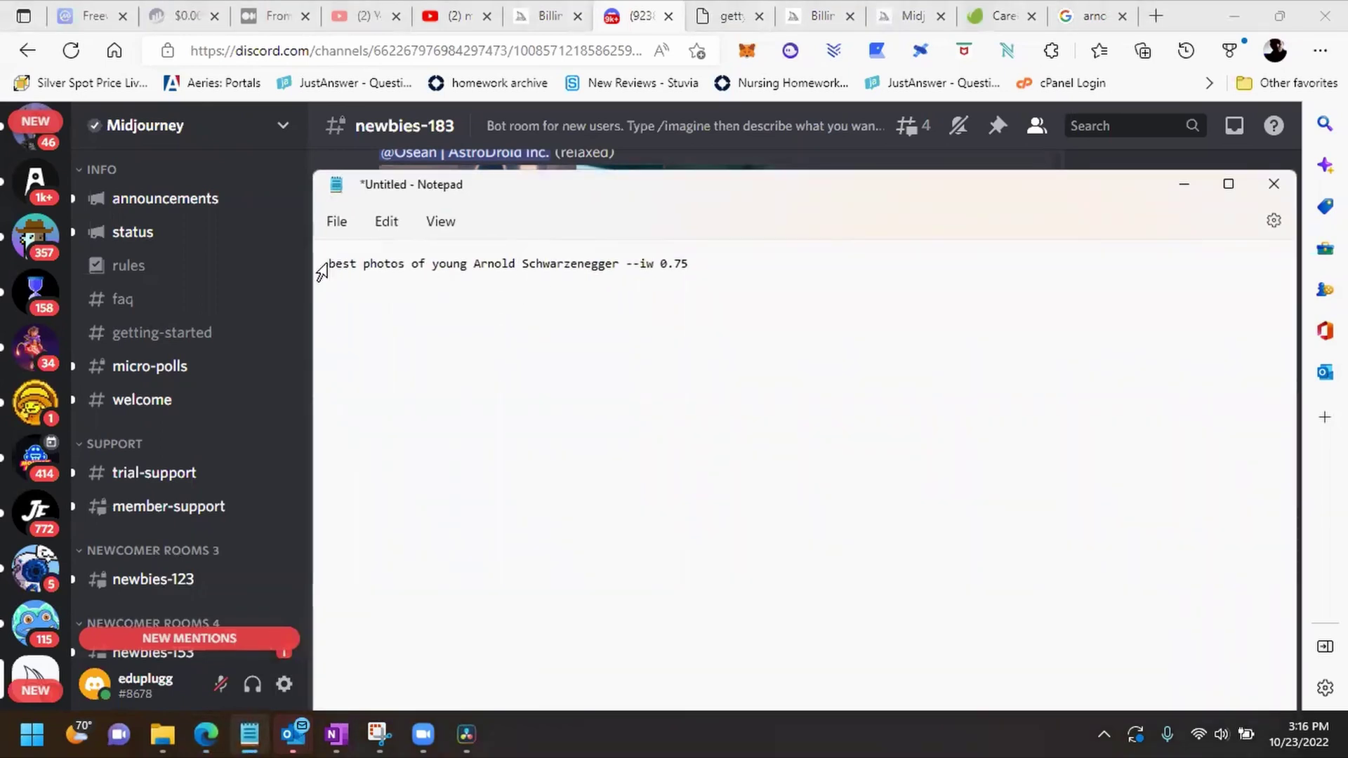
left_click_drag(328, 264, 694, 272)
right_click(651, 275)
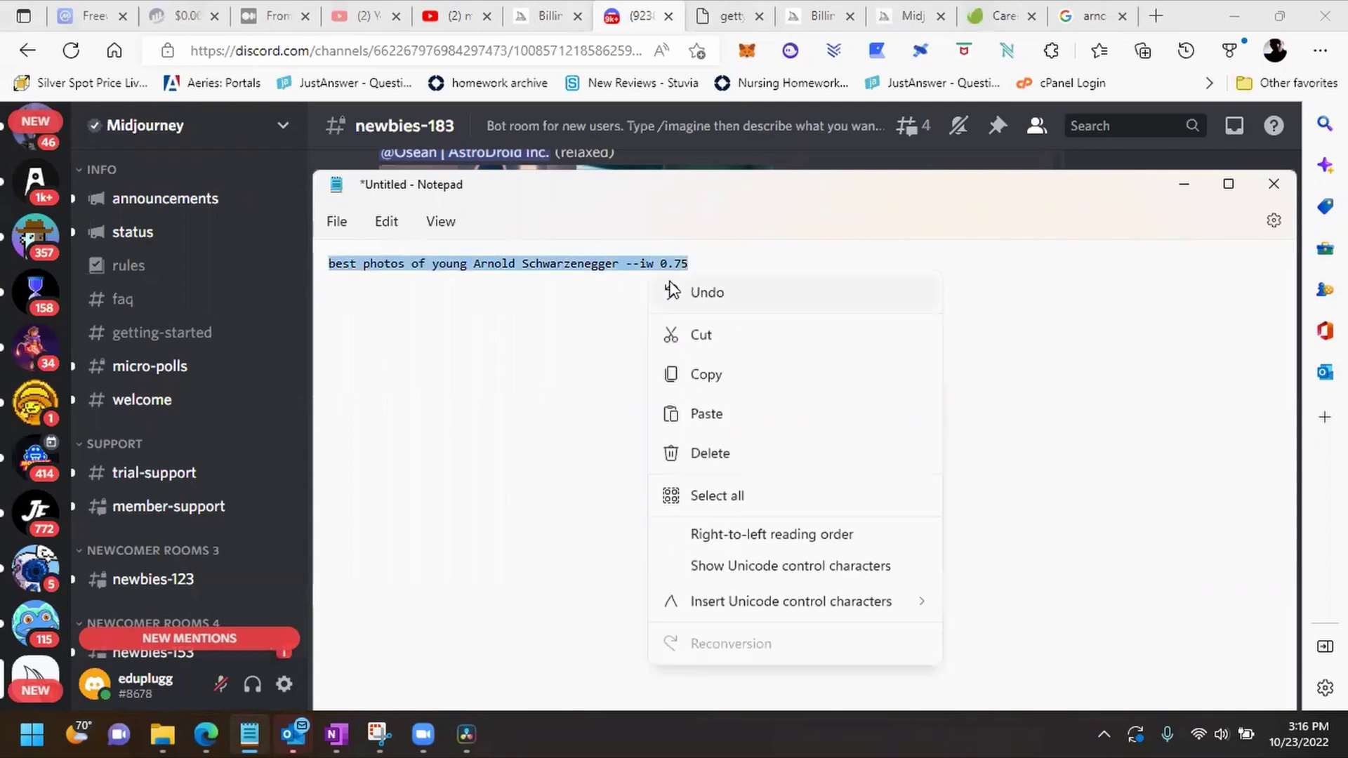
left_click(710, 379)
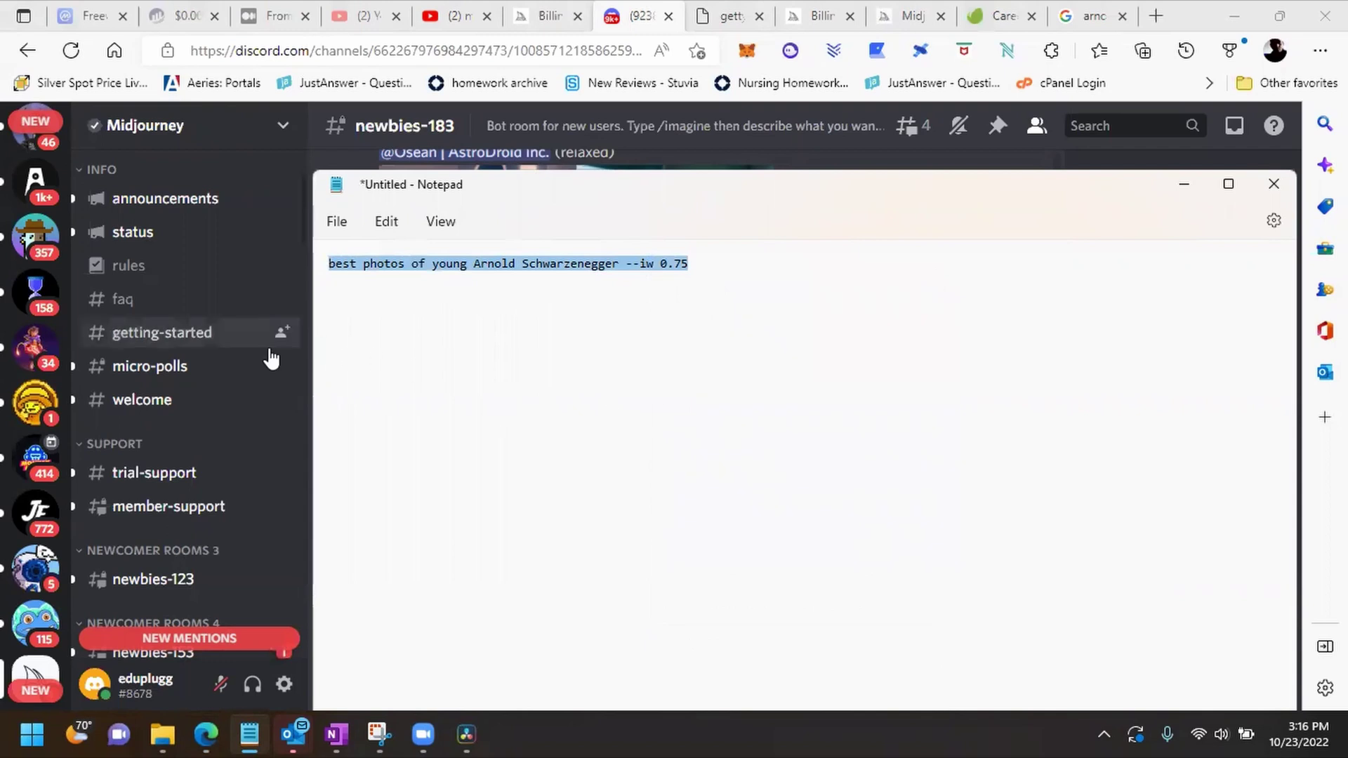
- Append 'best photos of young Arnold Schwarzenegger --iw 0.75' after the URL and submit the prompt
left_click(818, 155)
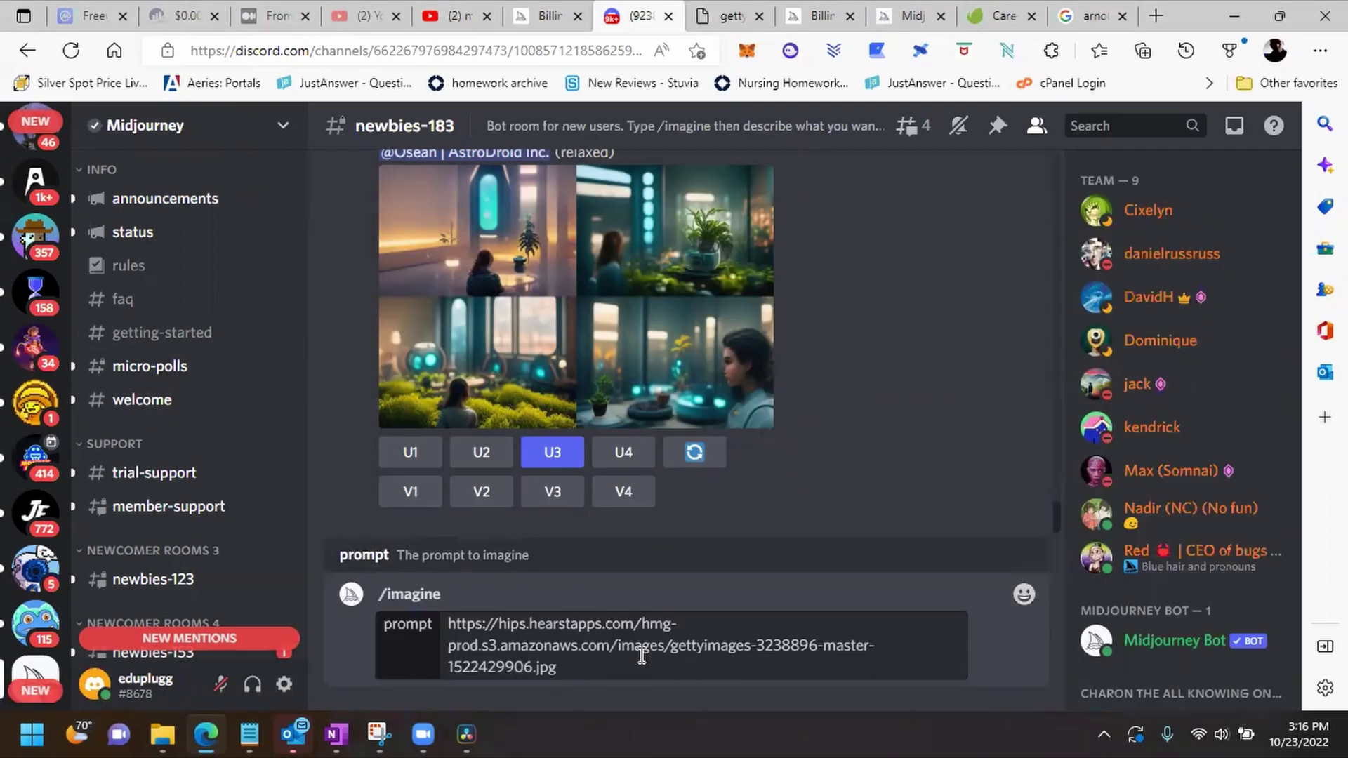
left_click(603, 670)
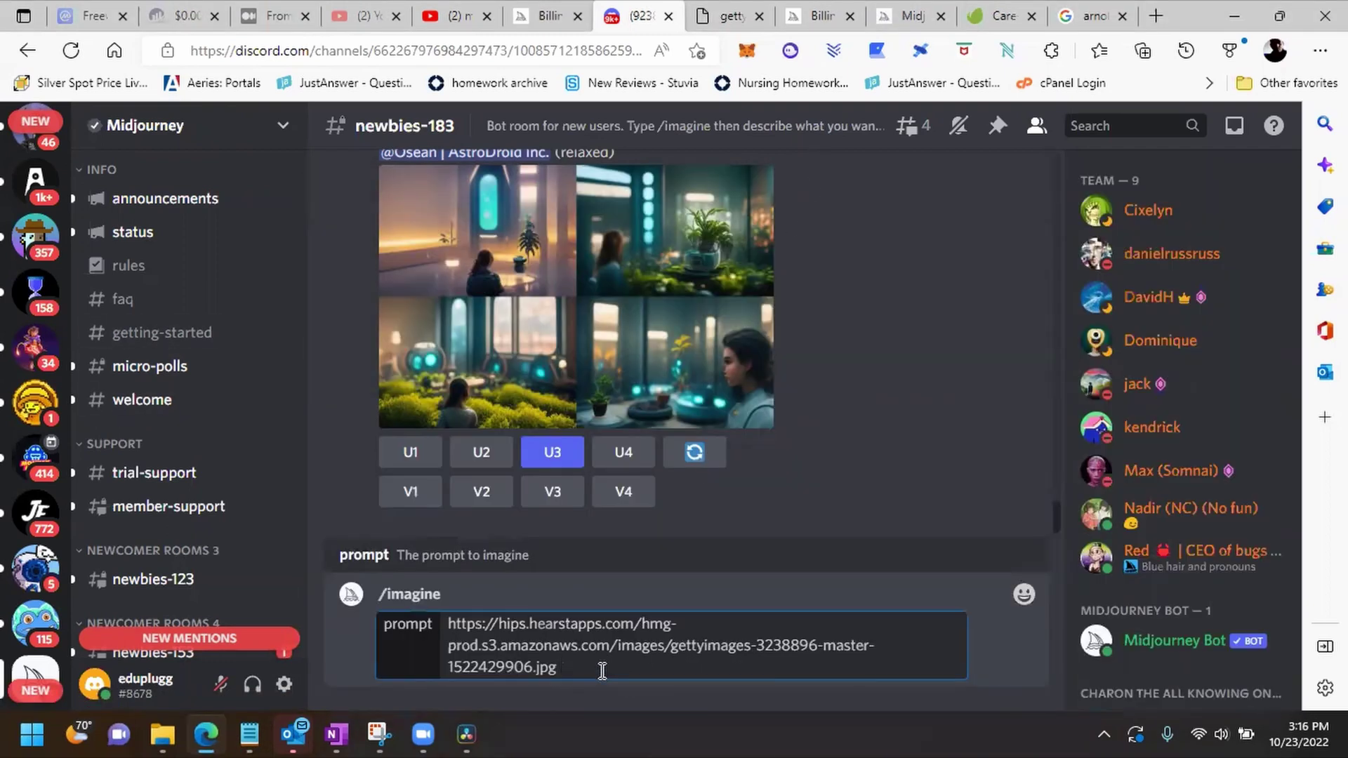
type("best photos of young Arnold Schwarzenegger --iw 0.75")
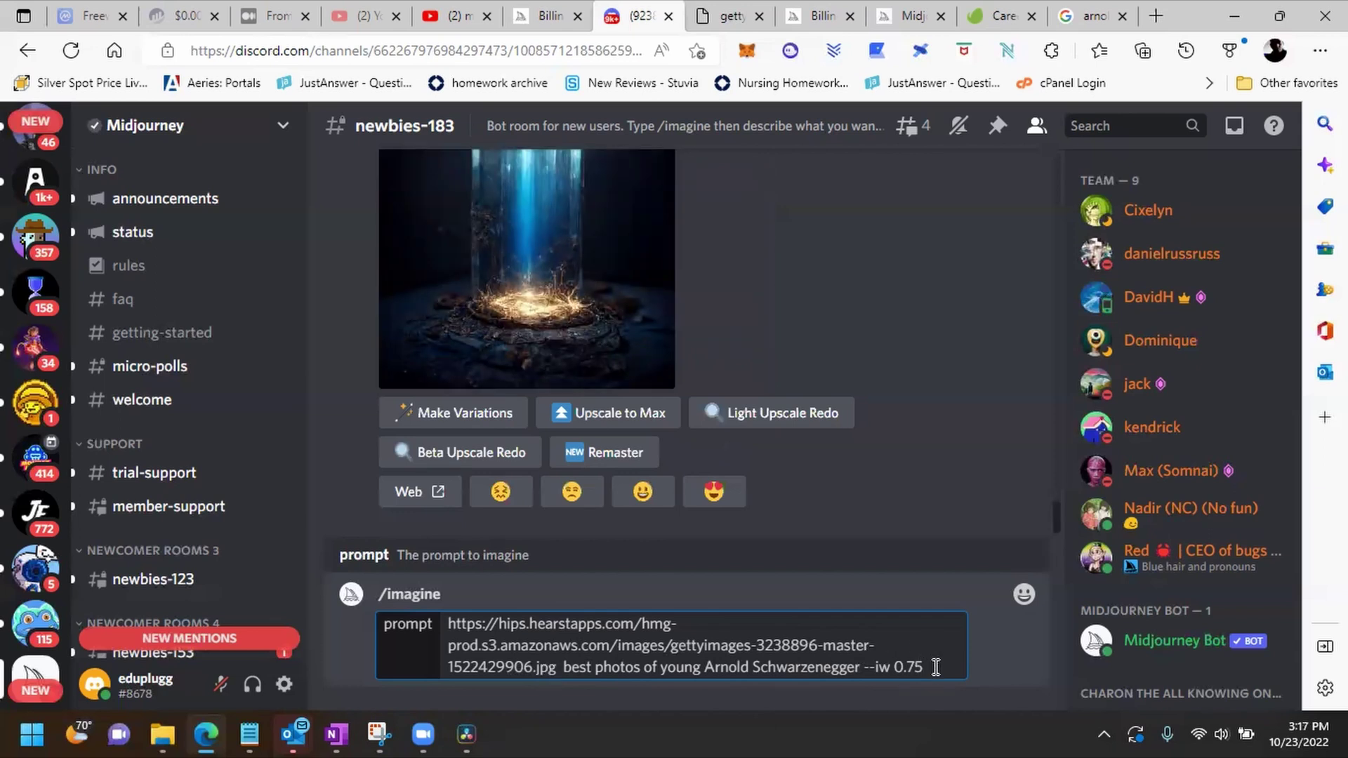
key("Return")
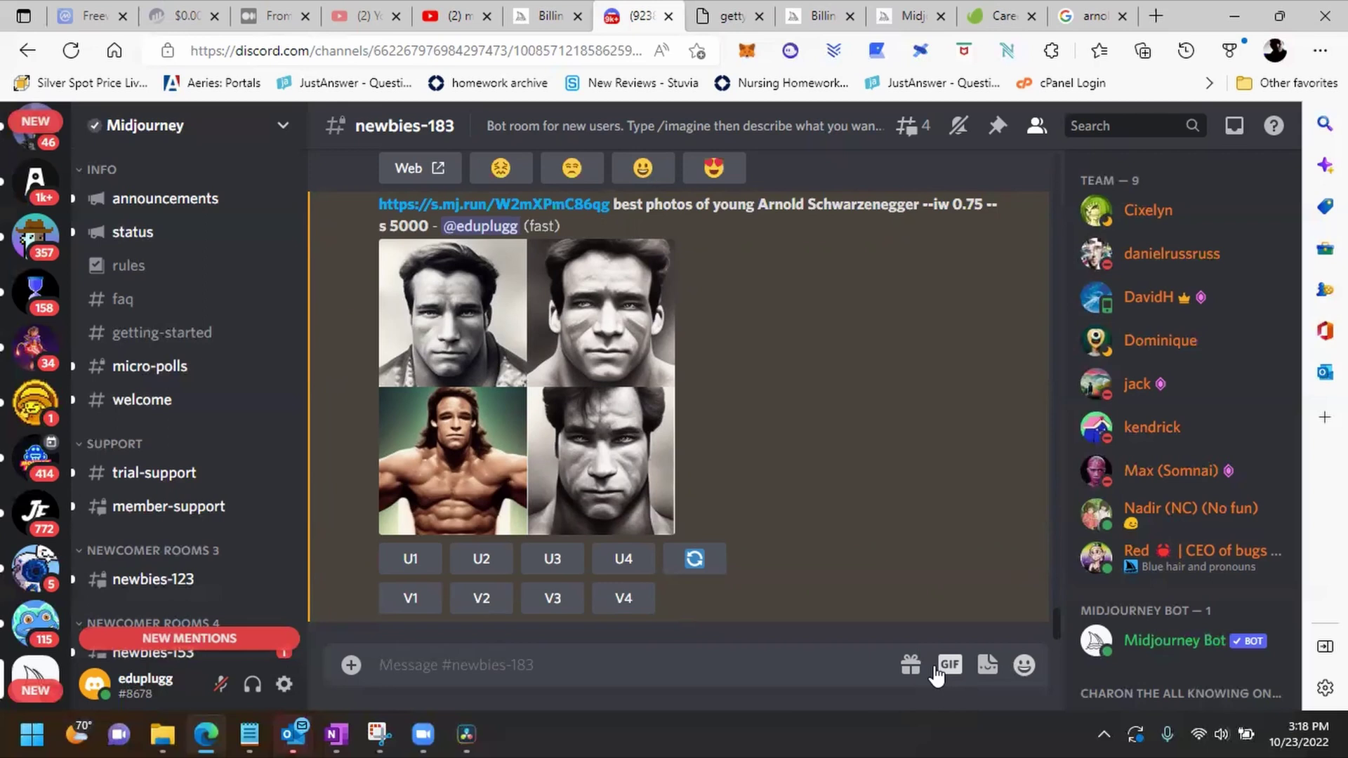
- Open the four young Arnold Schwarzenegger portraits in Discord's image viewer
left_click(562, 419)
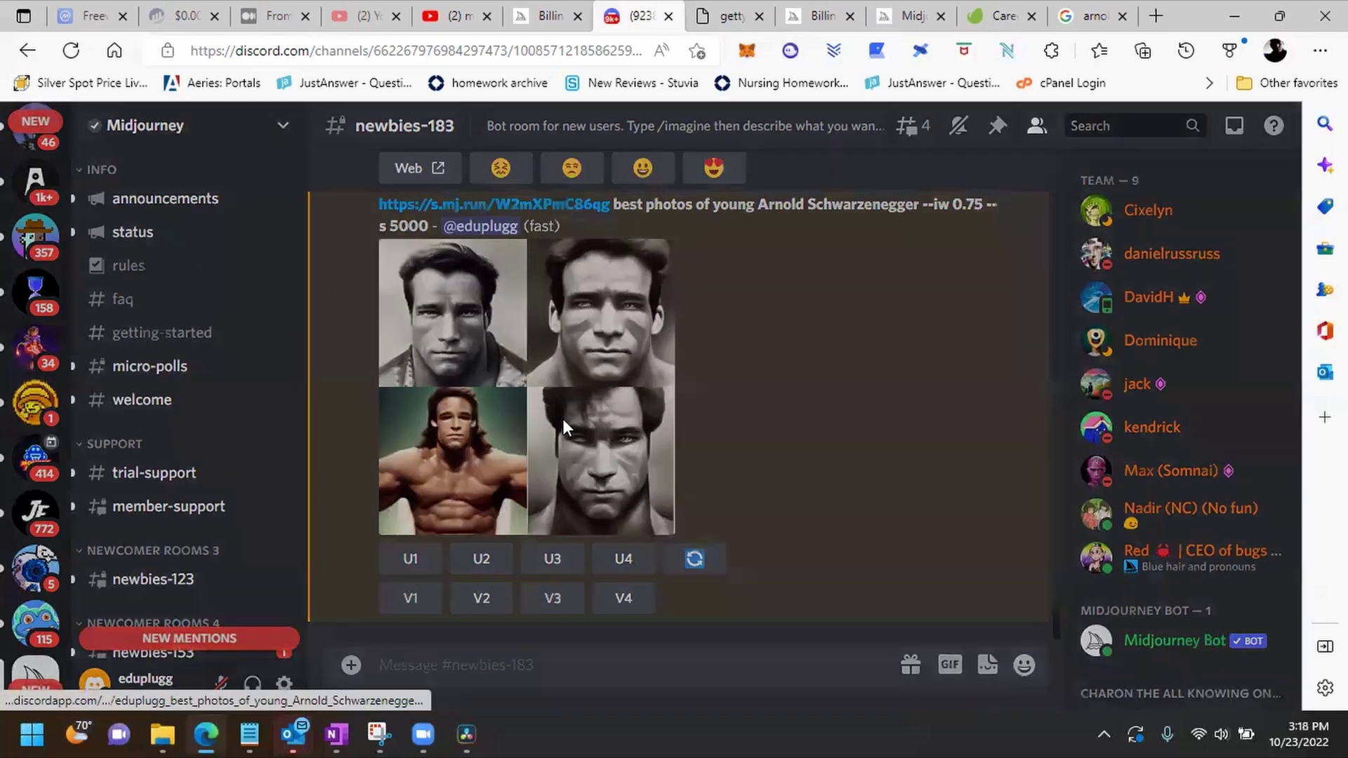